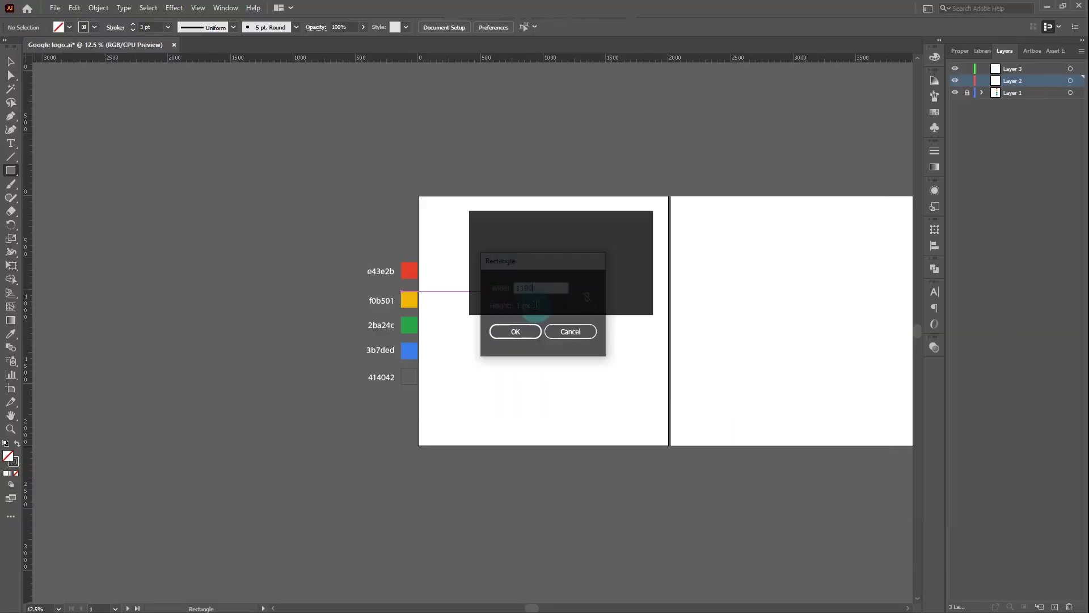
Create a 1190 x 1190 px square on Layer 2
left_click(500, 312)
type("1")
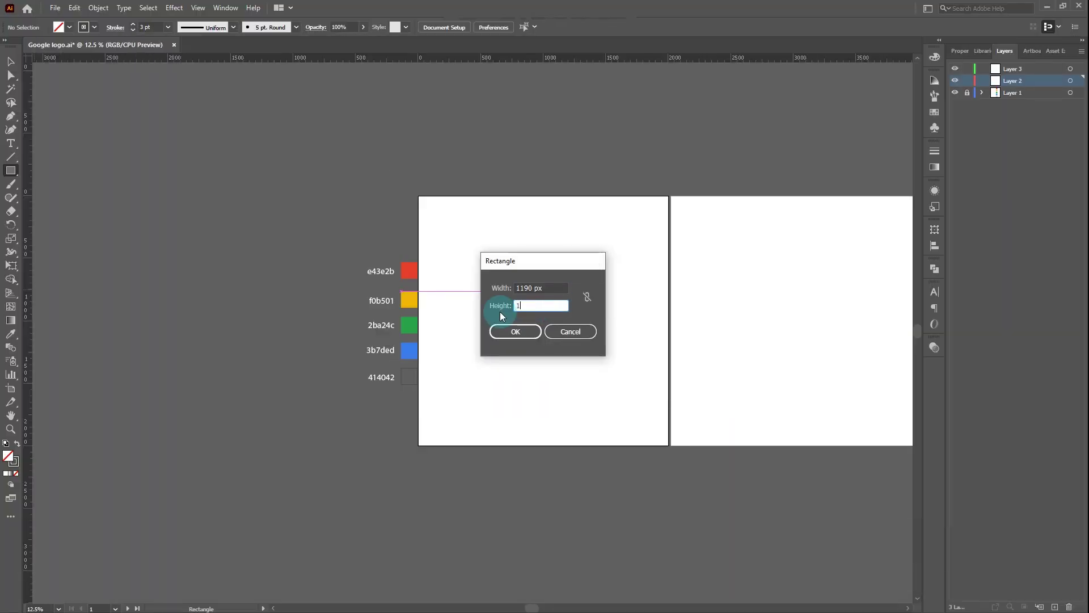
type("190")
left_click(503, 332)
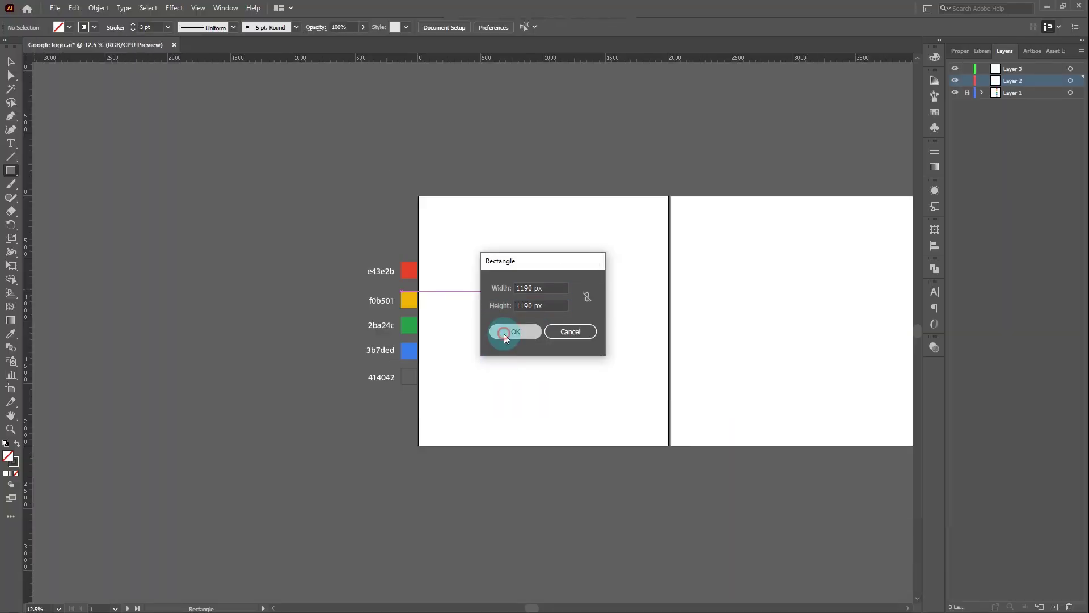
Center the square horizontally and vertically on the first artboard and deselect it
key("v")
key("i")
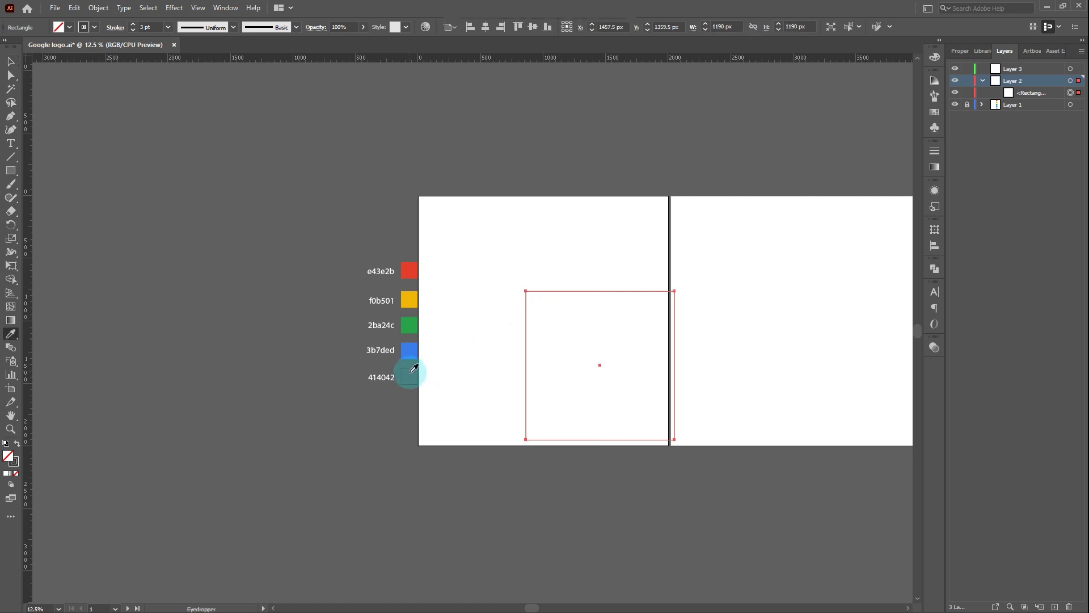
left_click(11, 60)
left_click(485, 26)
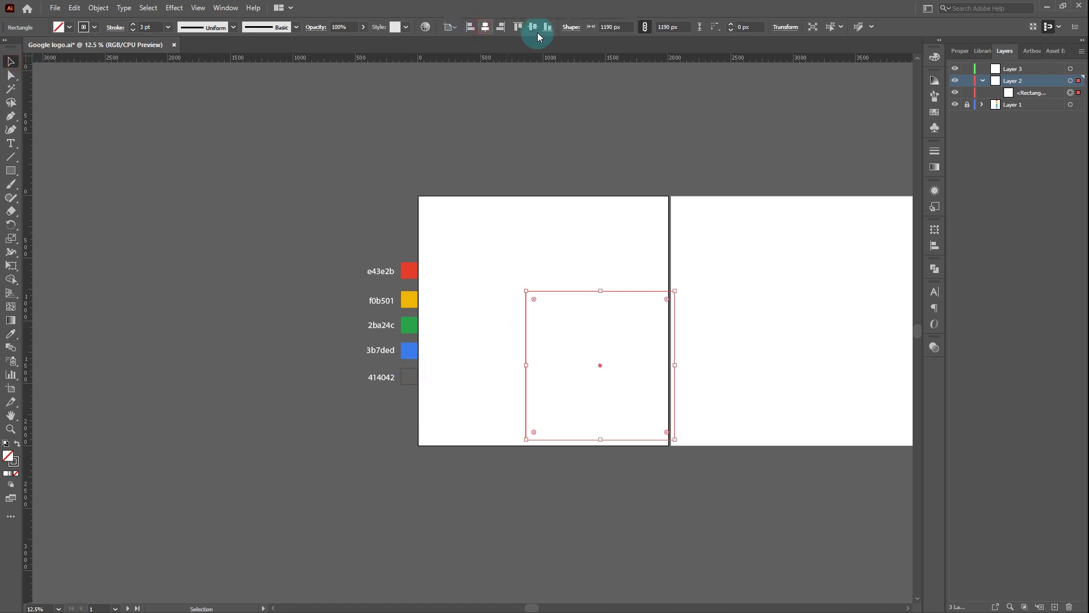
left_click(532, 27)
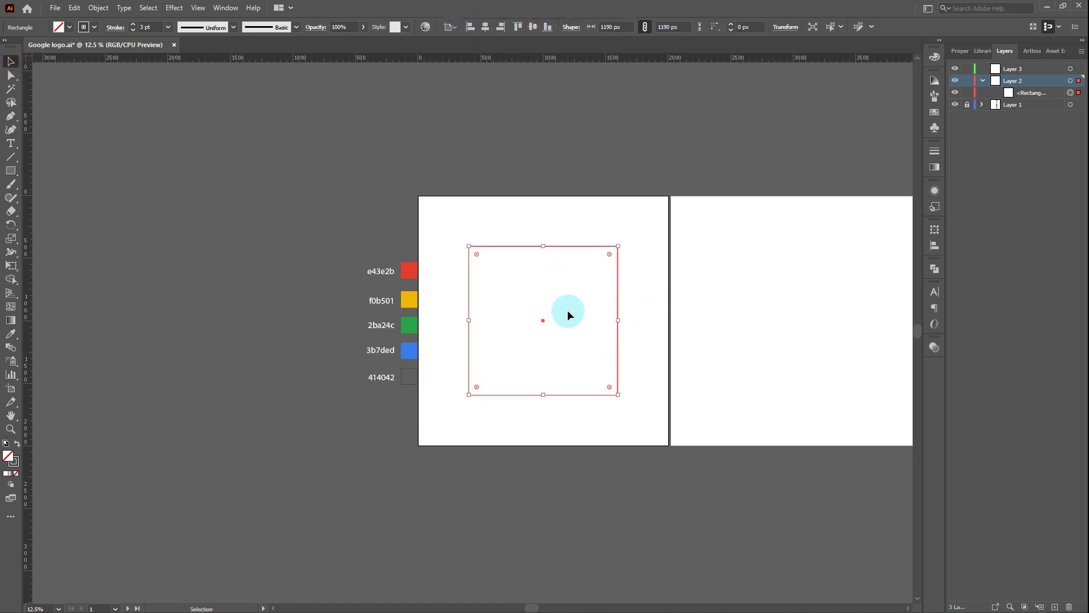
scroll(567, 310, "up", 2)
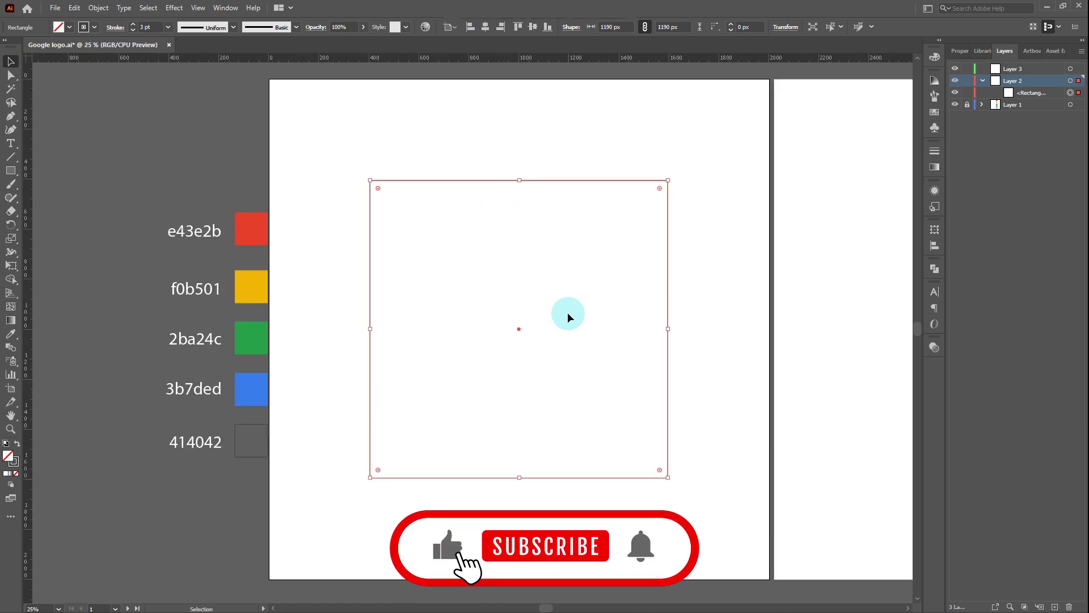
key("space")
left_click_drag(546, 323, 588, 325)
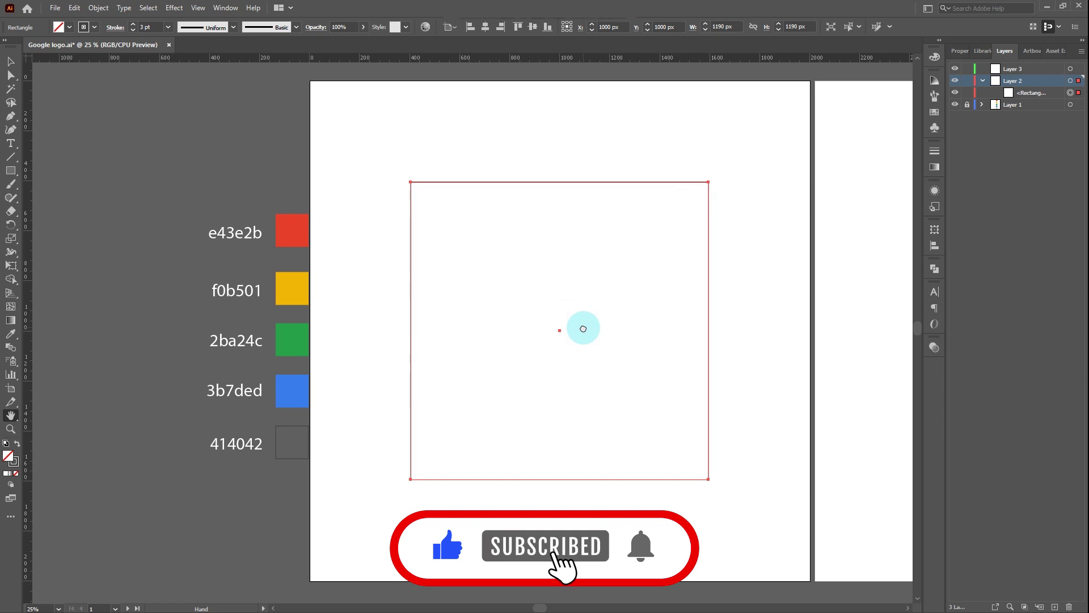
left_click(753, 271)
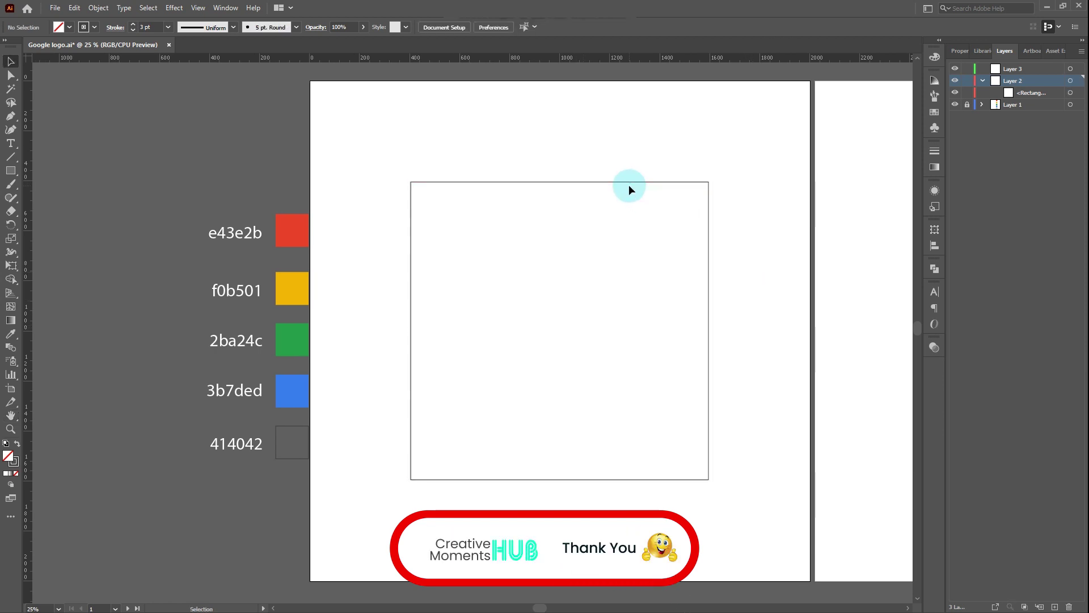
Create a circle 1190 px wide and 1190 px high with the Ellipse tool
left_click(11, 170)
left_click(63, 197)
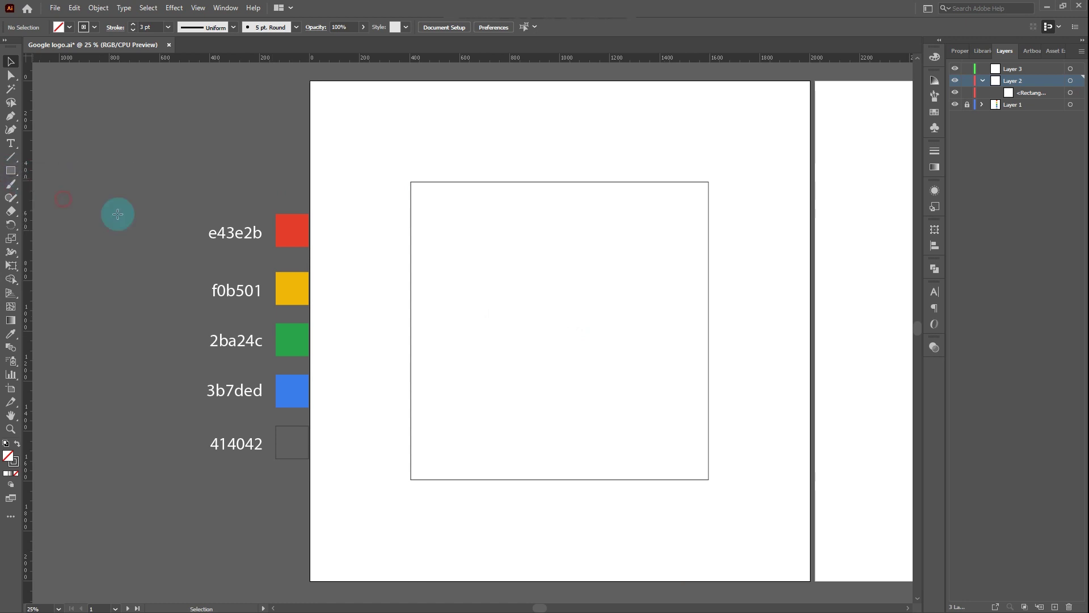
left_click(561, 290)
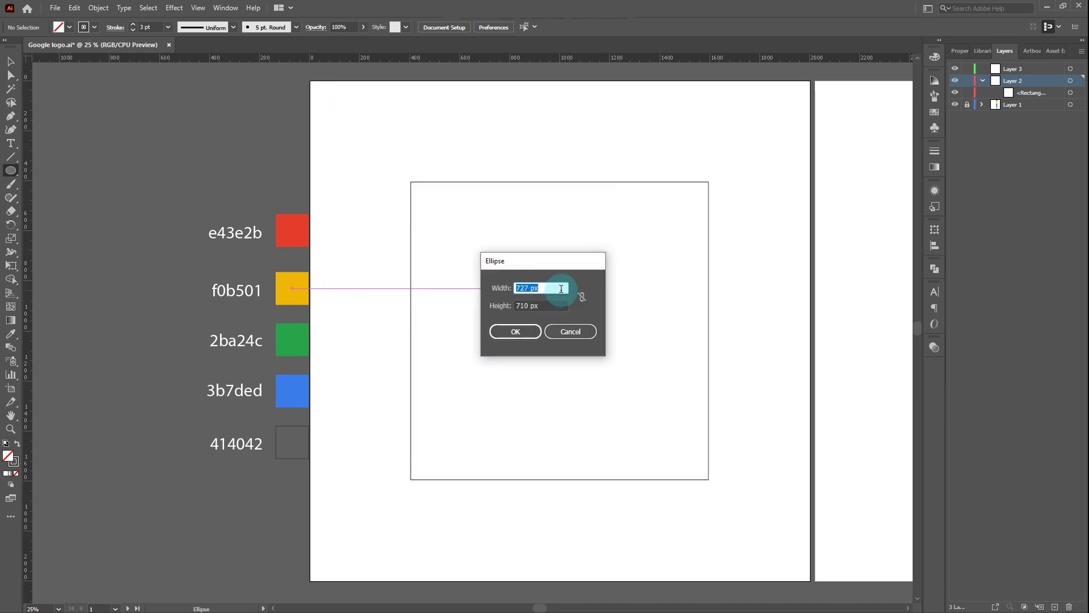
key("Tab")
type("1190")
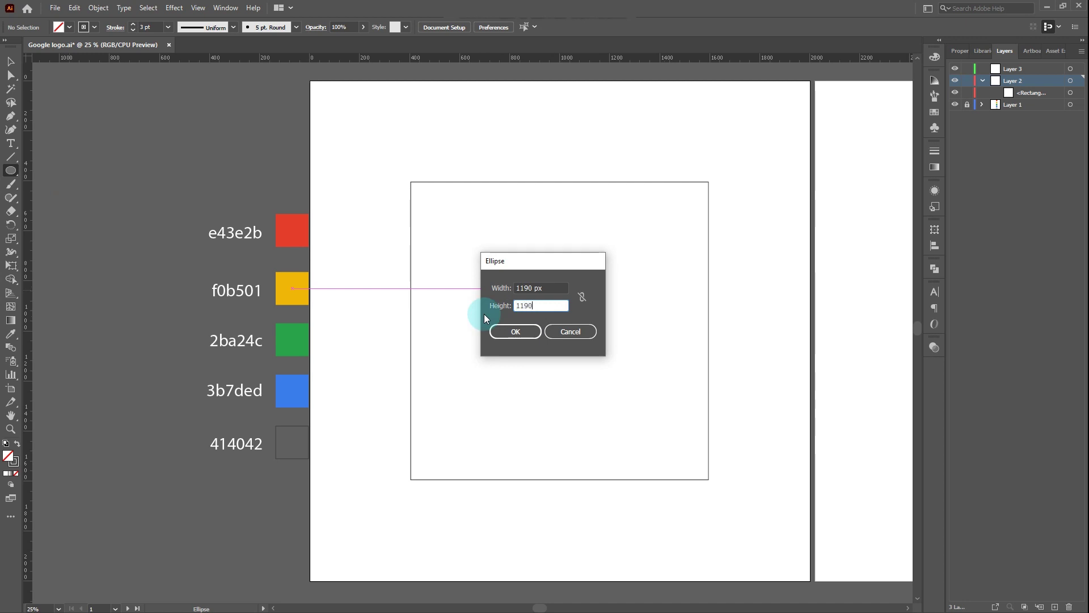
left_click(503, 329)
Center the 1190 px circle horizontally and vertically on the artboard so it fits inside the square, and deselect it
left_click(487, 26)
left_click(533, 27)
key("v")
left_click(730, 294)
Create a second circle 1125 px wide and 1125 px high
left_click(10, 170)
left_click(560, 273)
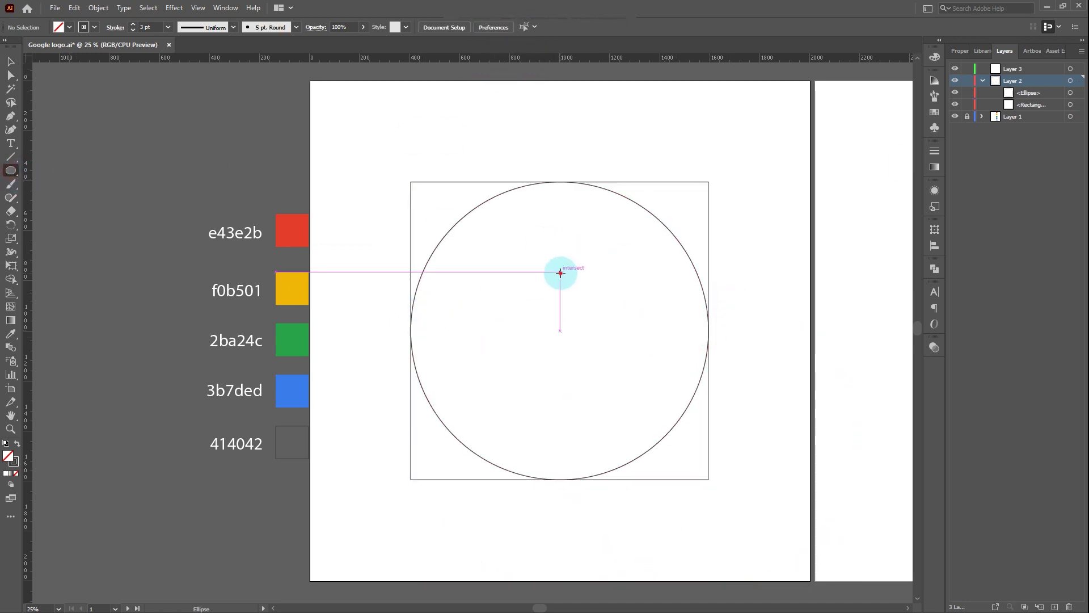
type("1125")
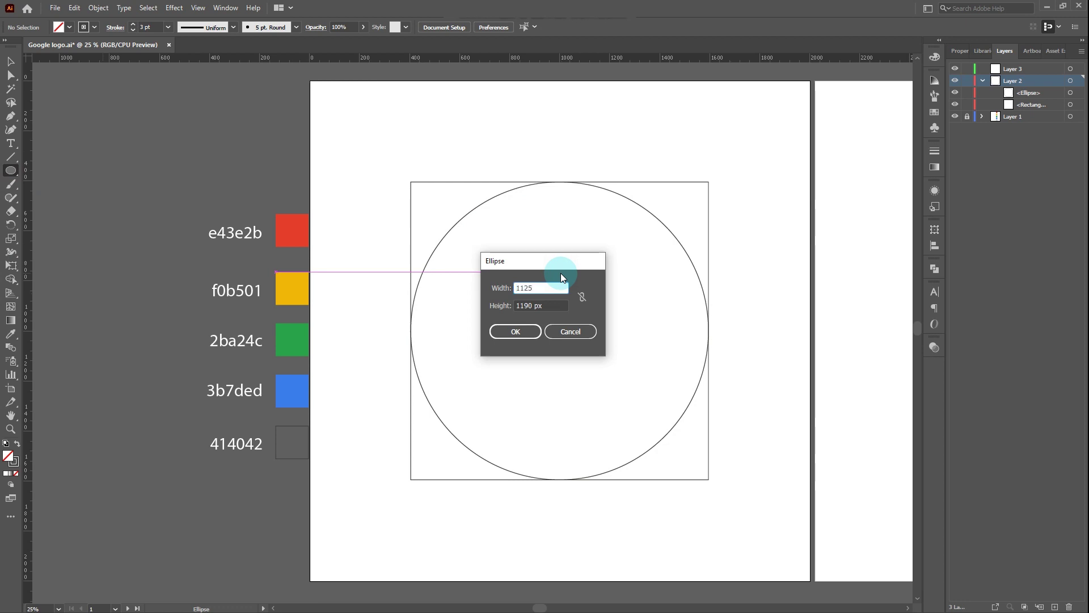
key("Tab")
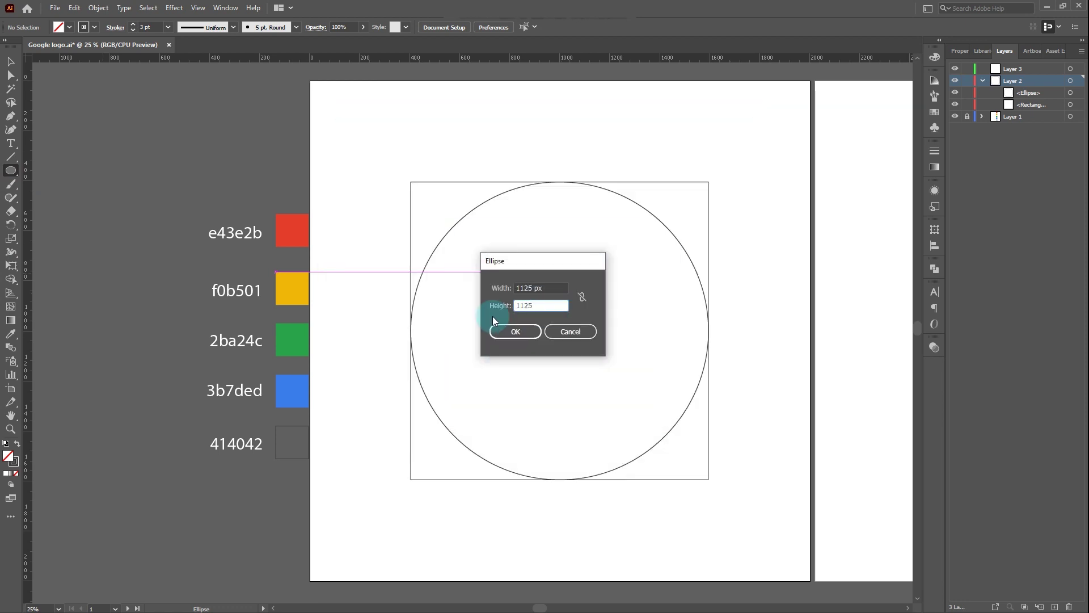
left_click(492, 317)
Center the 1125 px circle on the artboard, concentric with the larger circle, and deselect it
left_click(10, 61)
left_click(485, 26)
left_click(532, 26)
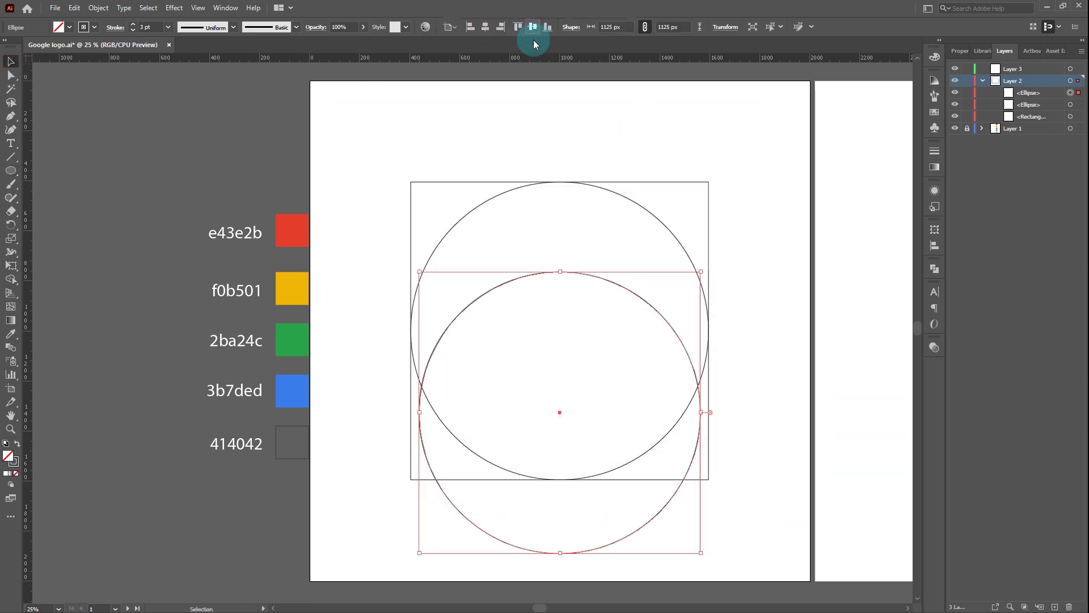
left_click(759, 227)
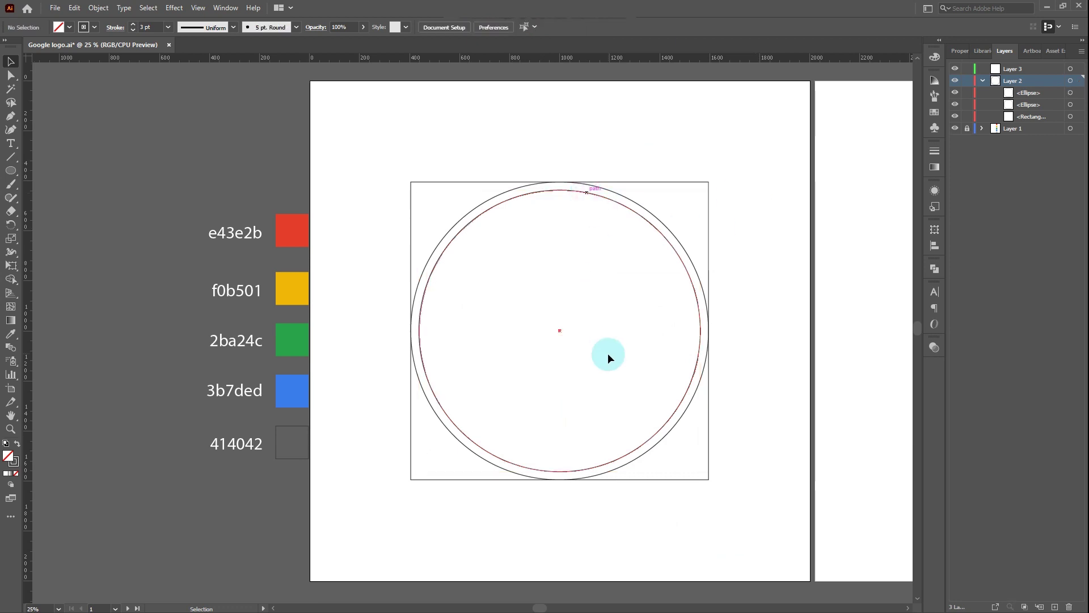
Move the 1125 px circle straight down until its lowest point touches the bottom of the outer circle
scroll(564, 374, "up", 5)
scroll(564, 374, "down", 2)
left_click(572, 457)
left_click_drag(572, 456, 571, 491)
left_click_drag(583, 384, 590, 338)
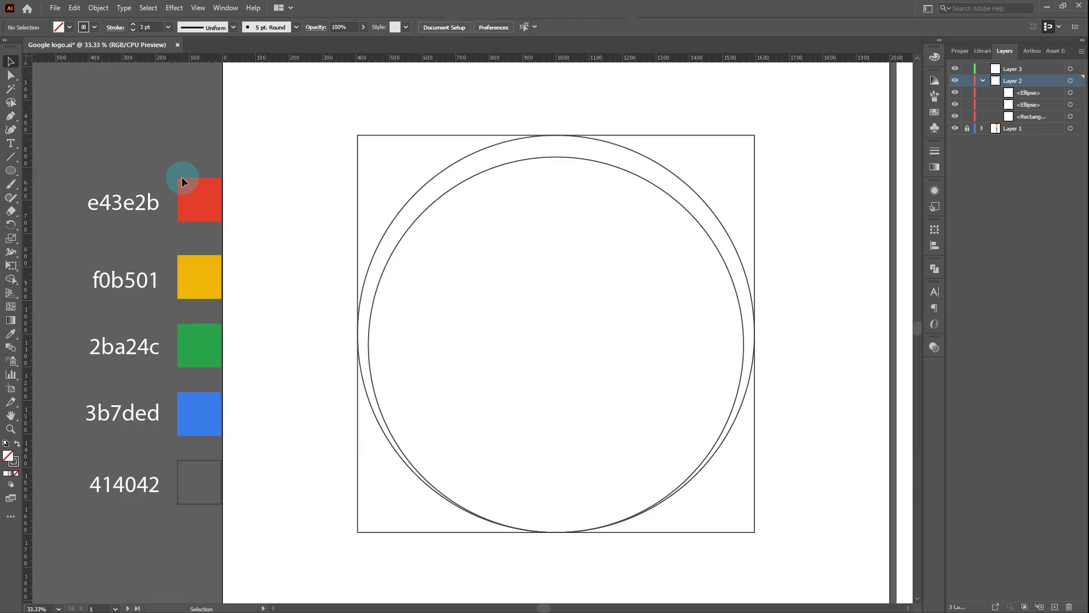
Create a third circle 713 px wide and 713 px high
left_click(10, 171)
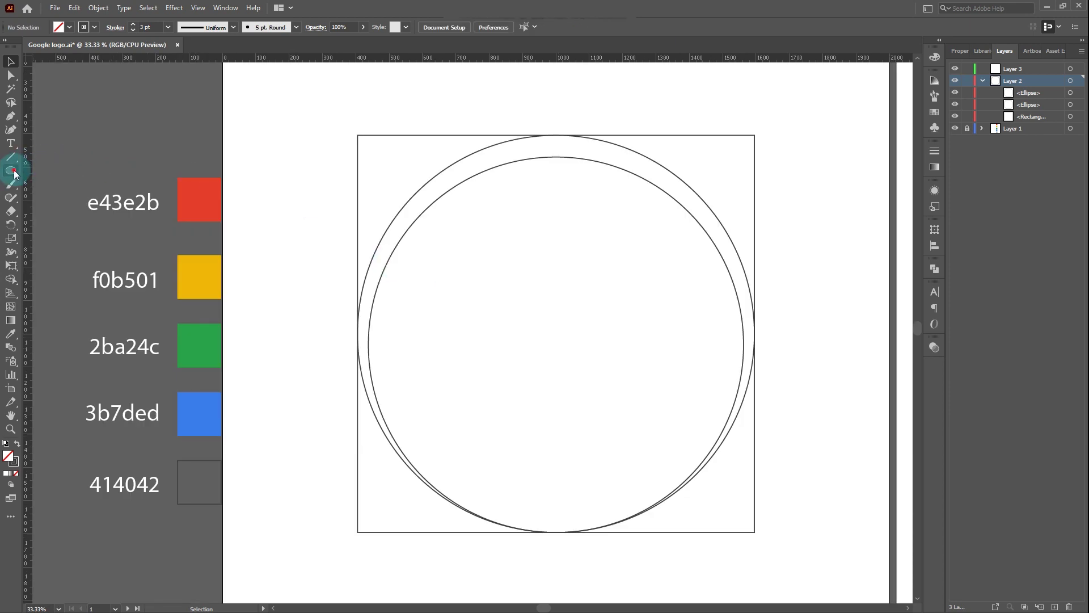
left_click(548, 326)
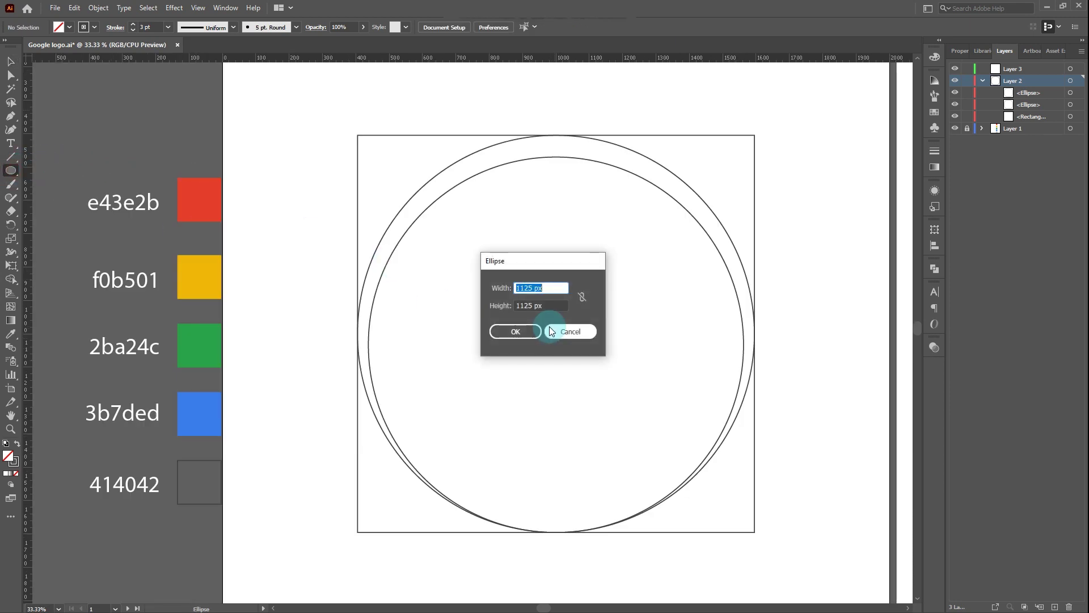
type("713")
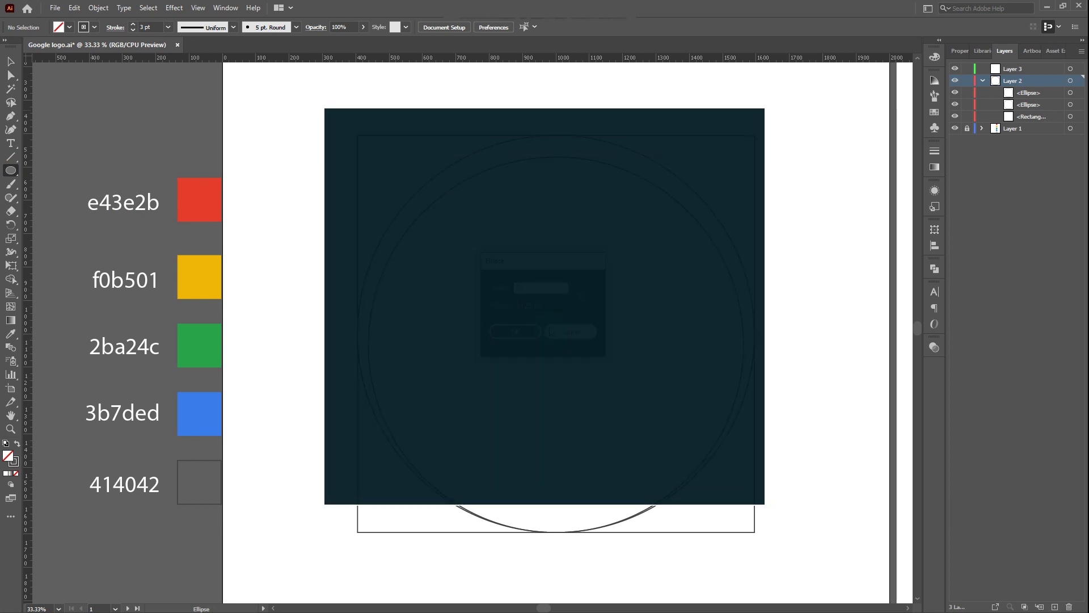
key("Tab")
type("7")
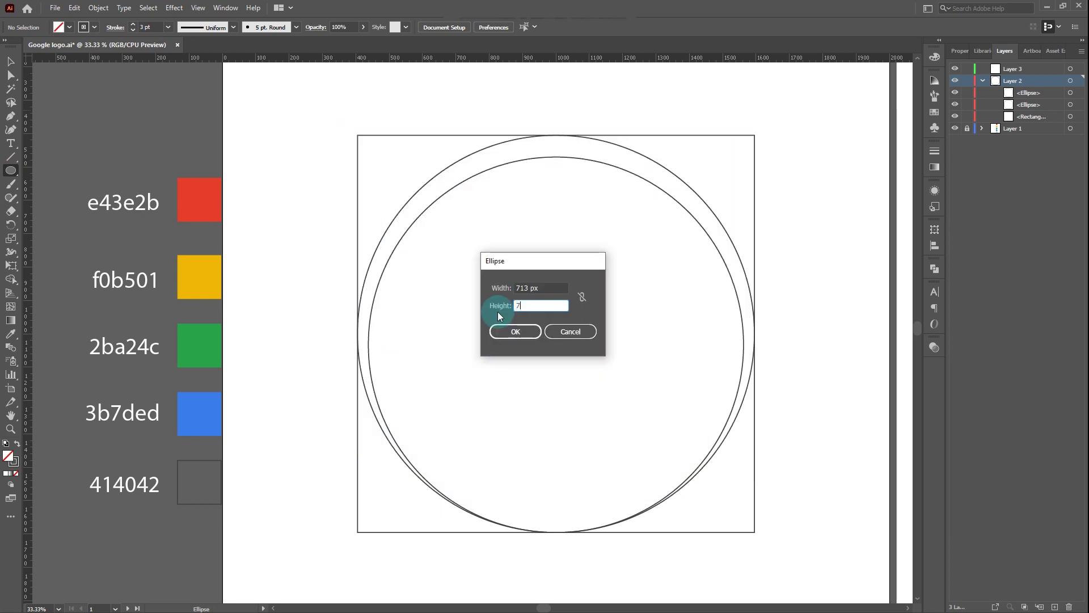
type("13")
left_click_drag(534, 306, 484, 311)
type("713")
left_click(510, 332)
Center the 713 px circle vertically and horizontally on the artboard and deselect it
left_click(532, 27)
left_click(486, 27)
key("v")
left_click(787, 291)
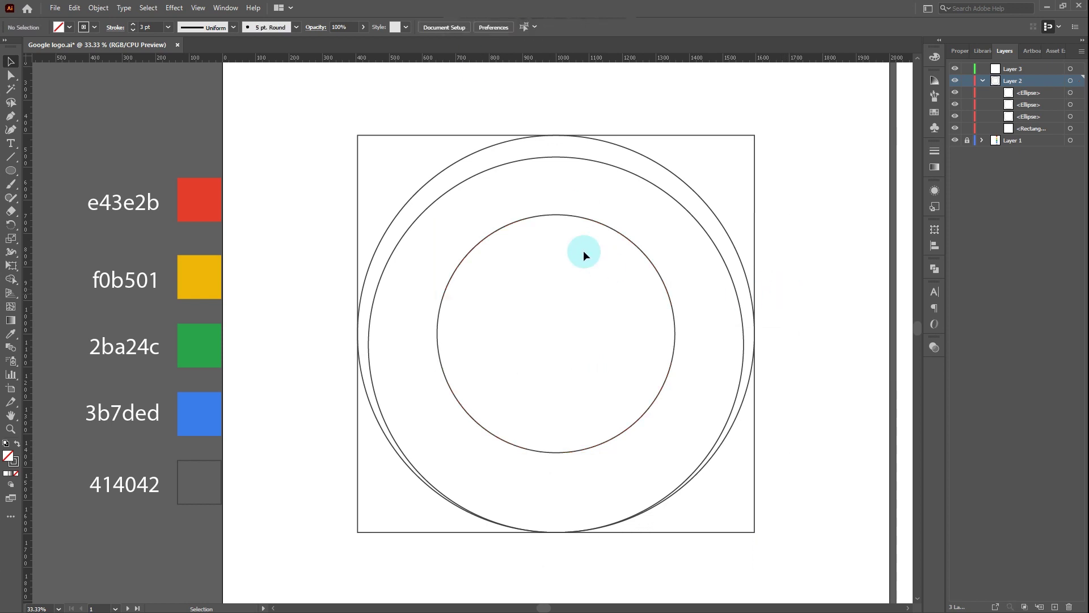
Create an ellipse 727 px wide and 710 px high
key("l")
left_click(558, 311)
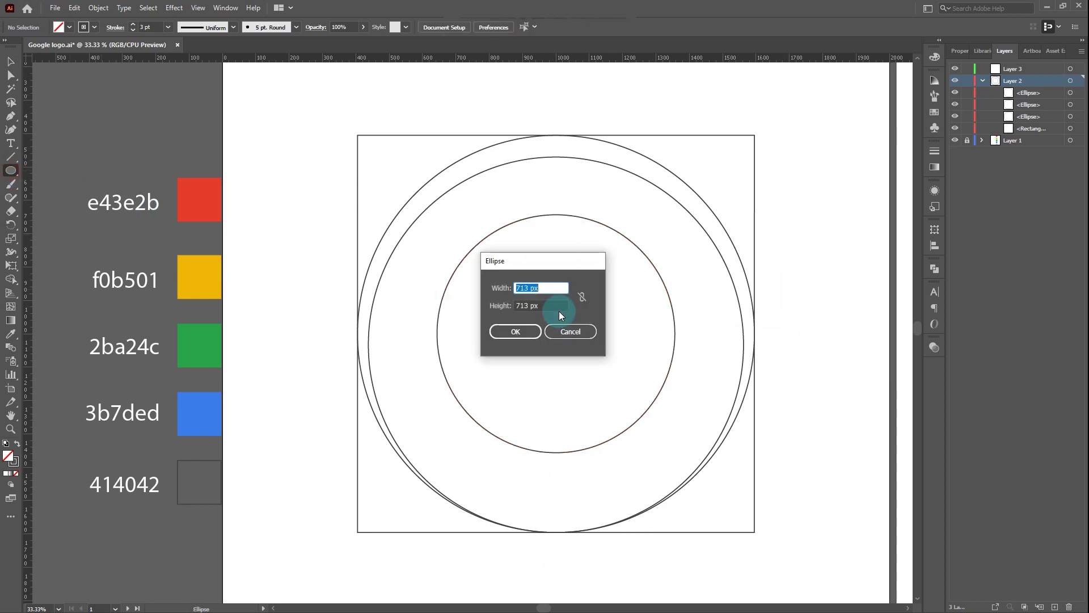
type("727")
key("Tab")
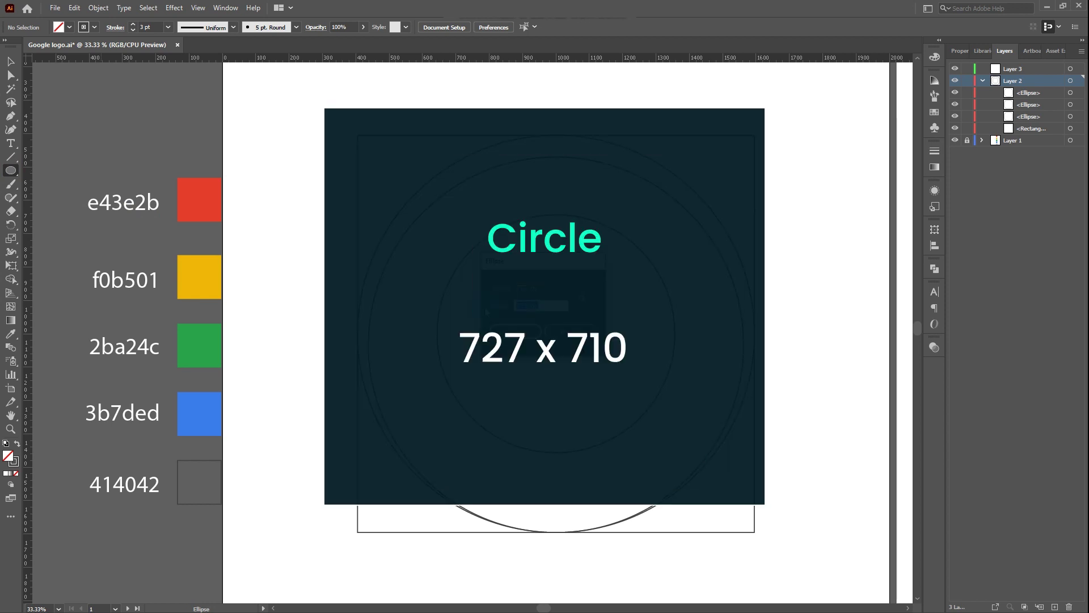
type("710")
left_click(520, 331)
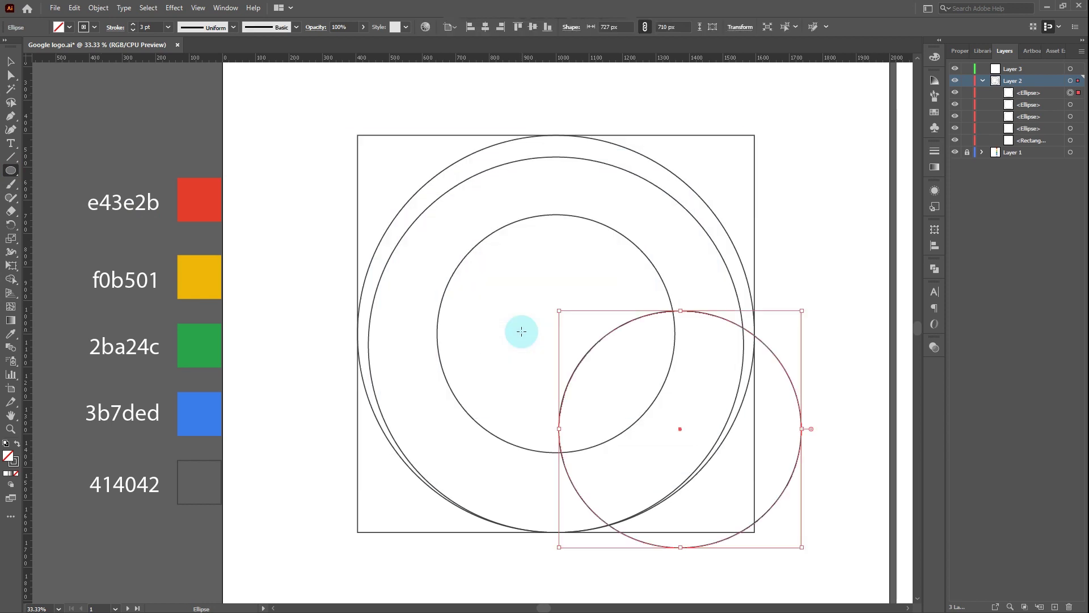
Center the 727 x 710 px ellipse on the artboard, over the 713 px circle
key("v")
left_click(536, 26)
left_click(485, 26)
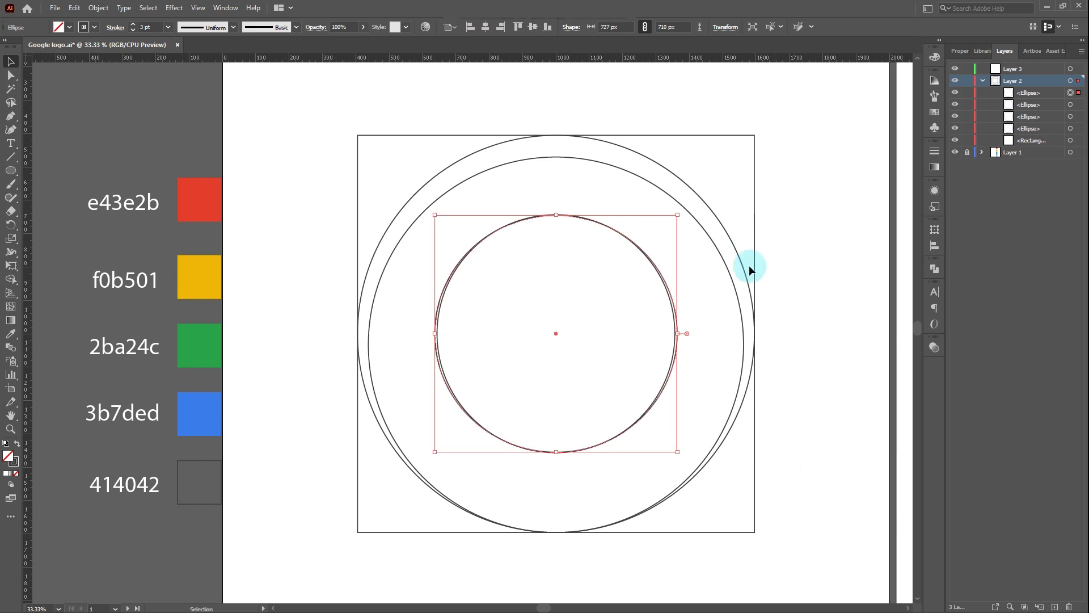
Shift the 727 x 710 px ellipse right and align its left edge with the 713 px circle's left edge
scroll(450, 344, "up", 4)
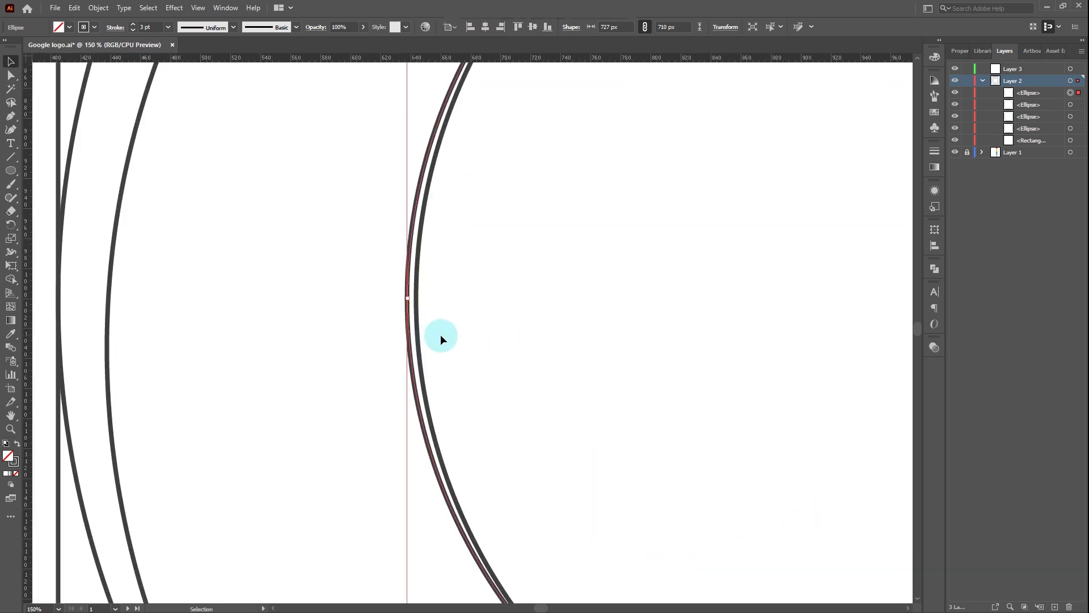
key("Right")
key("Right")
key("Right")
key("Right")
key("Right")
key("Right")
left_click_drag(370, 278, 468, 323)
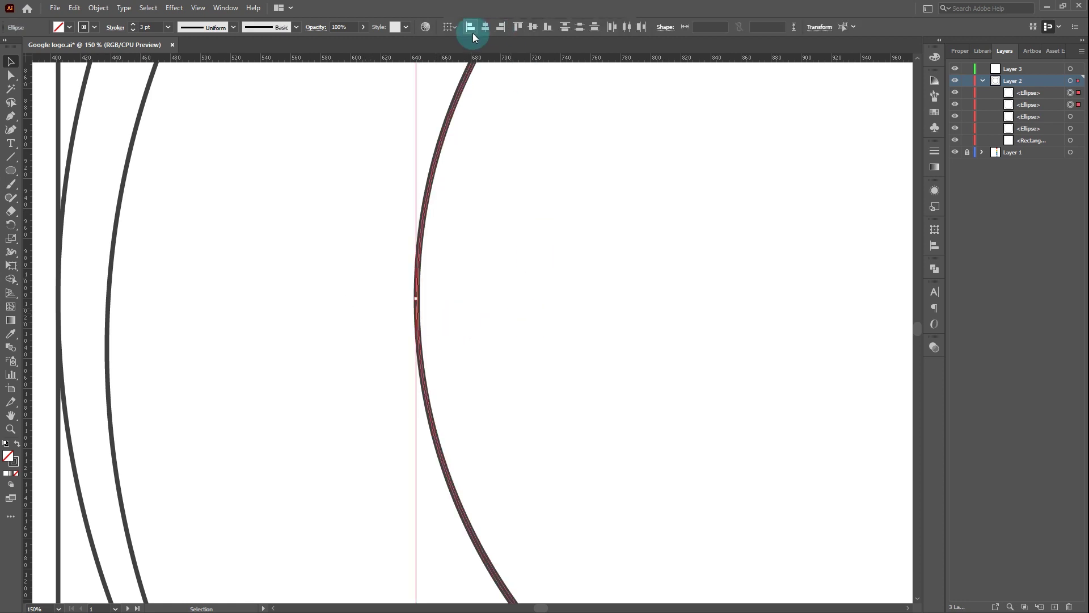
left_click(471, 27)
left_click(547, 270)
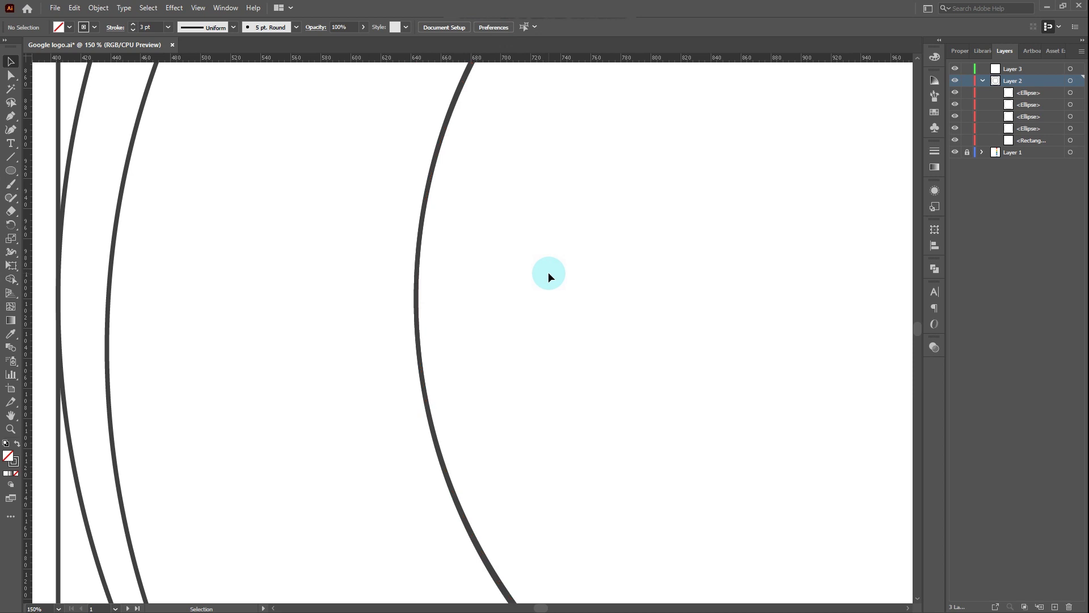
Examine how the left edges of the two inner ellipses line up, up close and within the whole construction
scroll(548, 271, "down", 1)
scroll(548, 271, "down", 3)
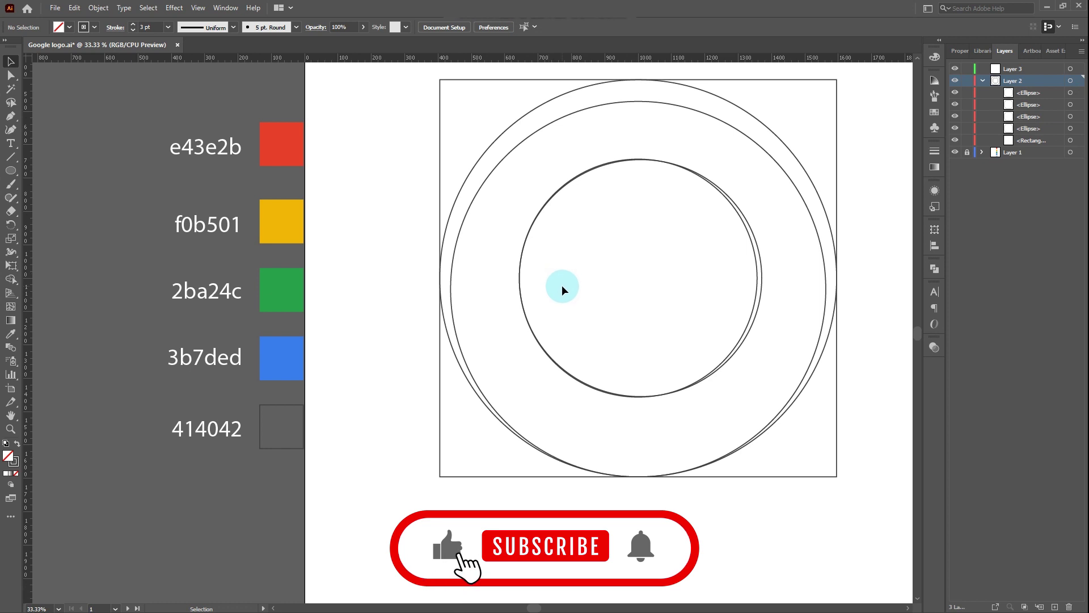
scroll(563, 281, "up", 2)
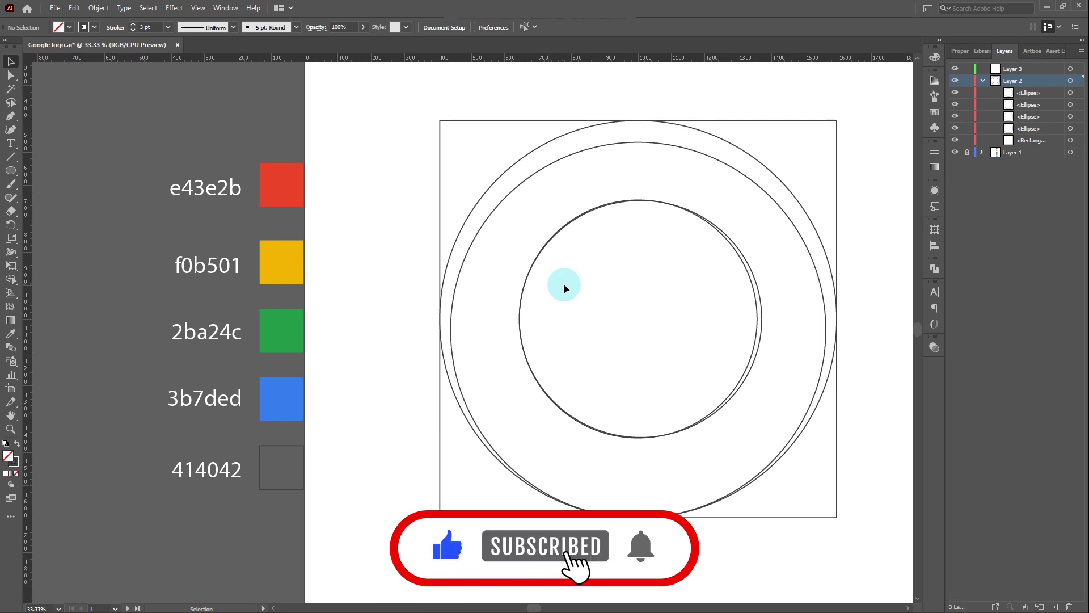
key("space")
left_click_drag(598, 314, 545, 324)
scroll(472, 341, "up", 4)
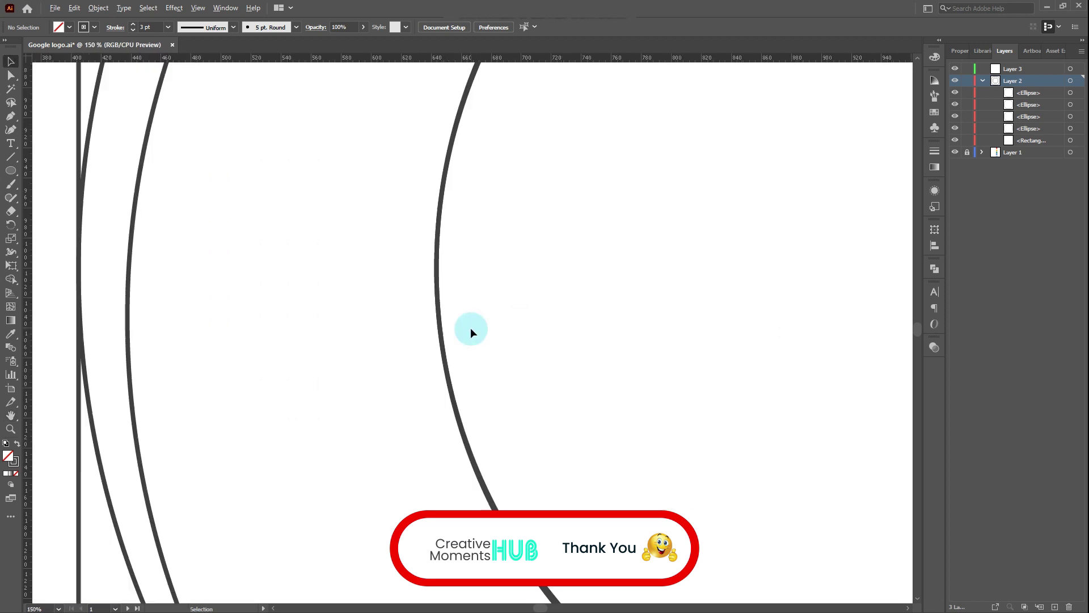
key("ctrl+minus")
key("ctrl+minus")
key("ctrl+minus")
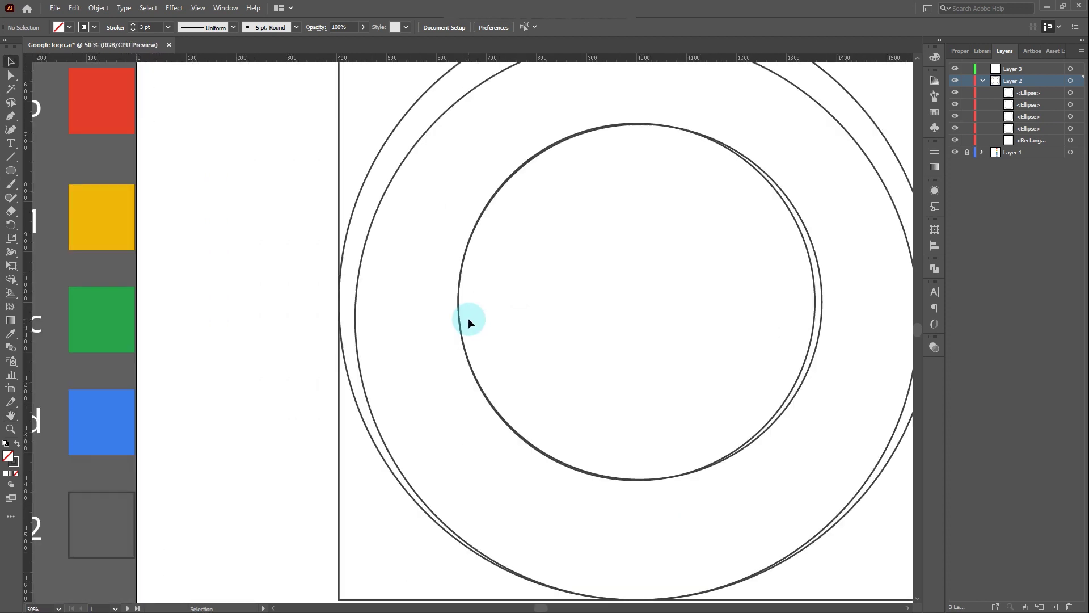
key("ctrl+minus")
key("space")
left_click_drag(577, 312, 572, 340)
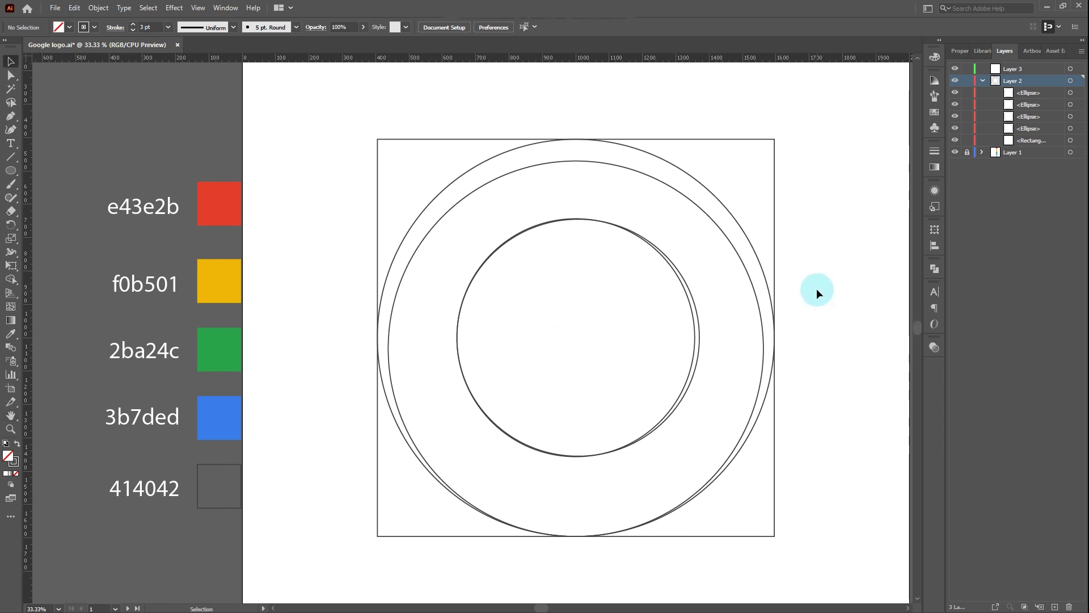
Draw a vertical line about 1569 px long near the circles' center, extending above and below the square
key("backslash")
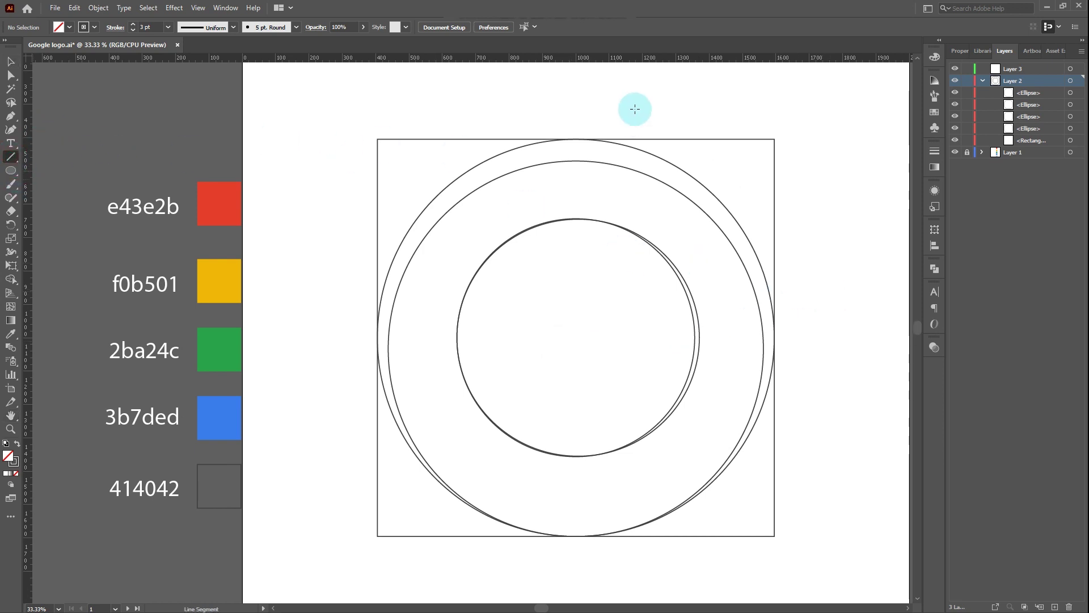
left_click_drag(571, 75, 584, 598)
key("v")
left_click(486, 29)
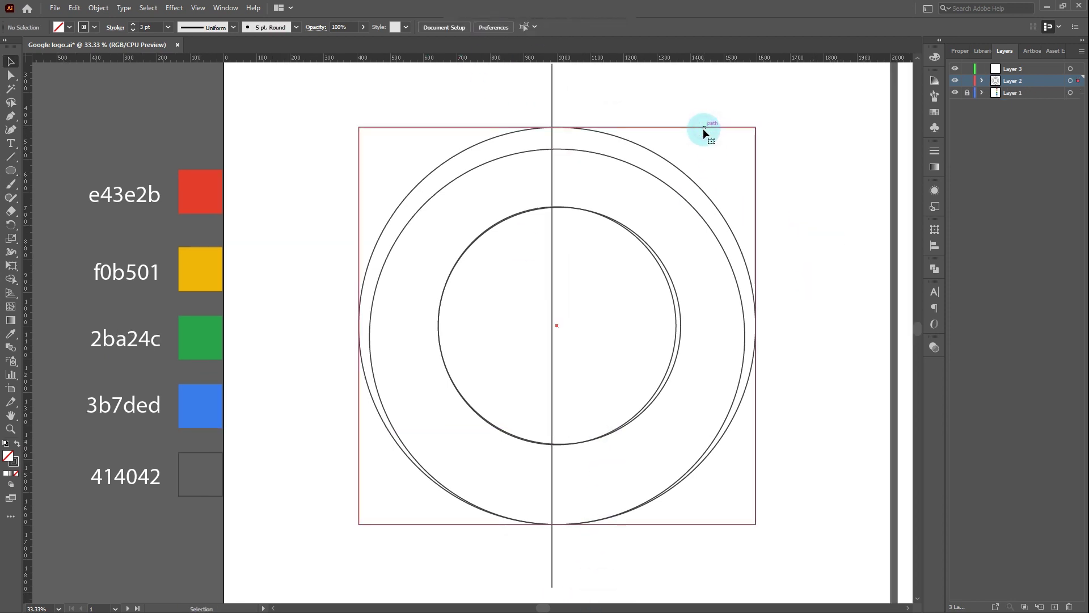
Split the 1190 px square into a grid of 5 rows and 5 columns
left_click(703, 128)
left_click(101, 10)
left_click(98, 8)
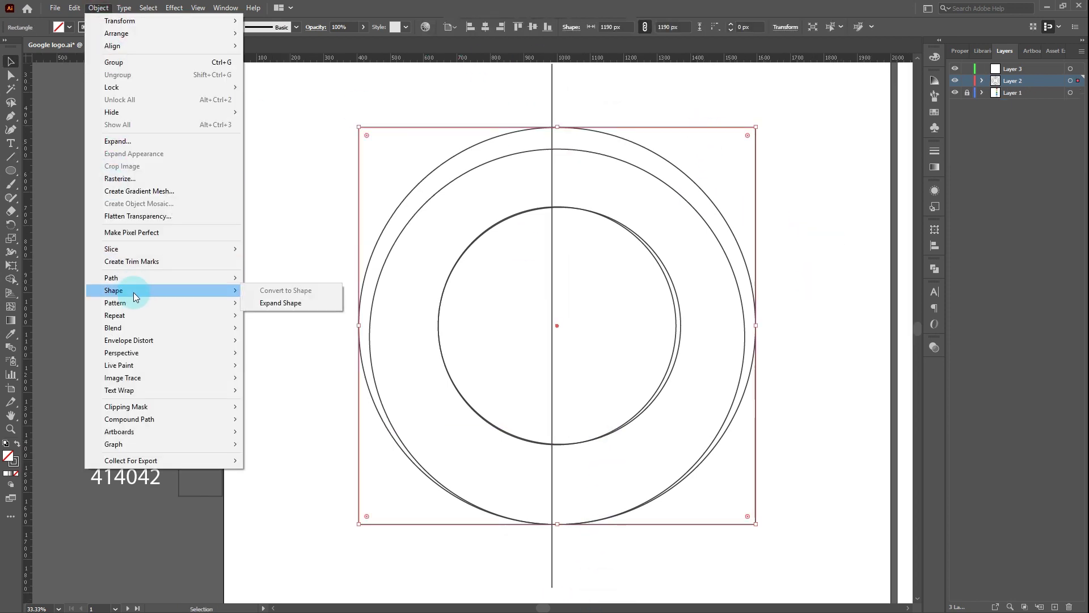
mouse_move(183, 280)
left_click(302, 402)
type("5")
left_click(610, 94)
type("5")
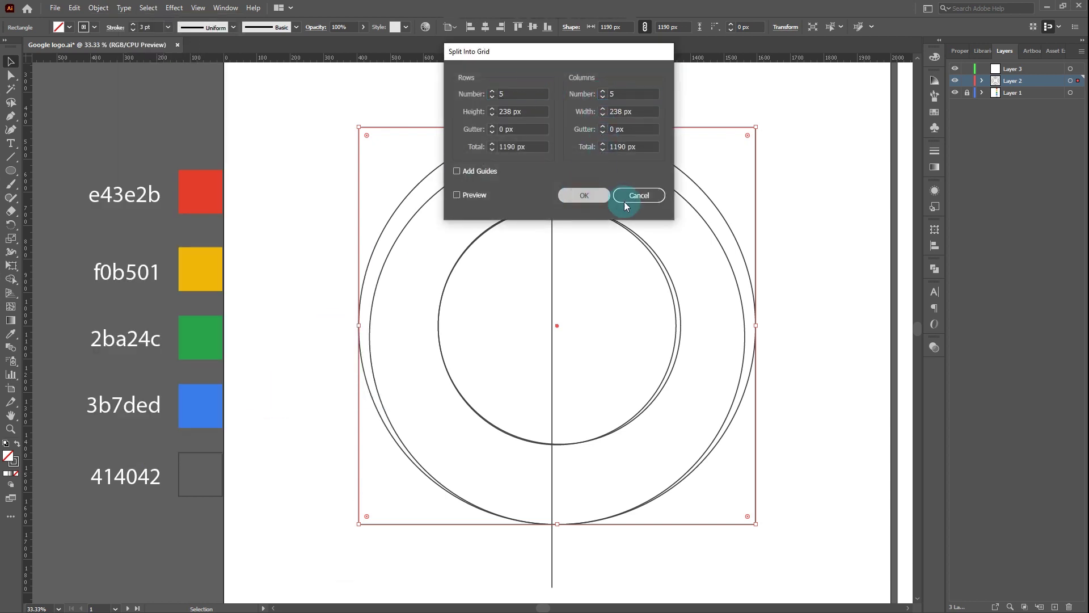
left_click(602, 196)
left_click(797, 240)
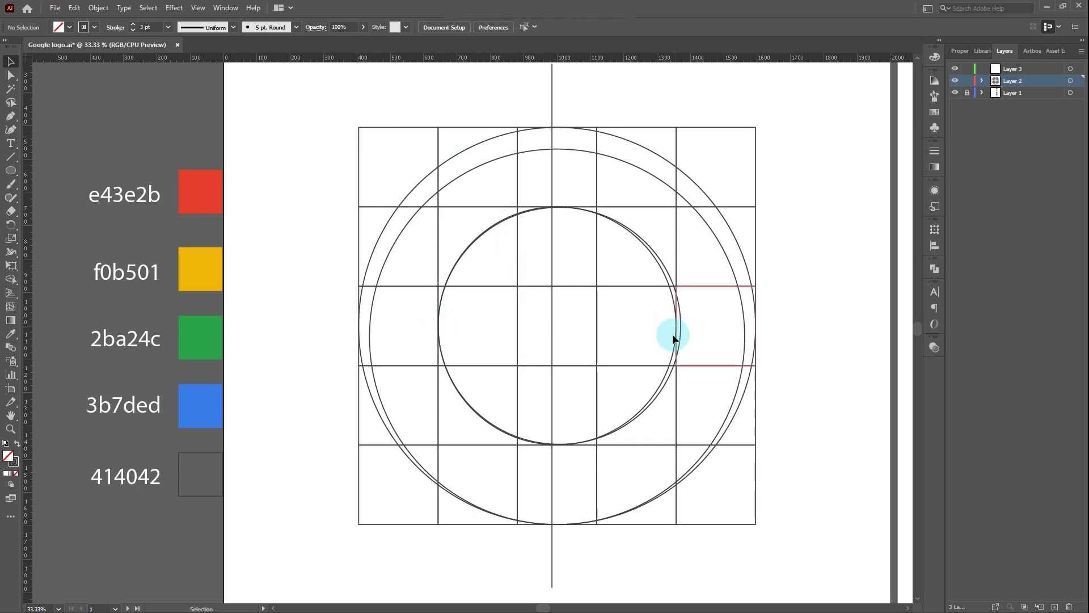
Draw two diagonals from the square's upper-right corner past its left edge, to the lowest inner grid line's height and to the square's bottom edge
left_click(10, 157)
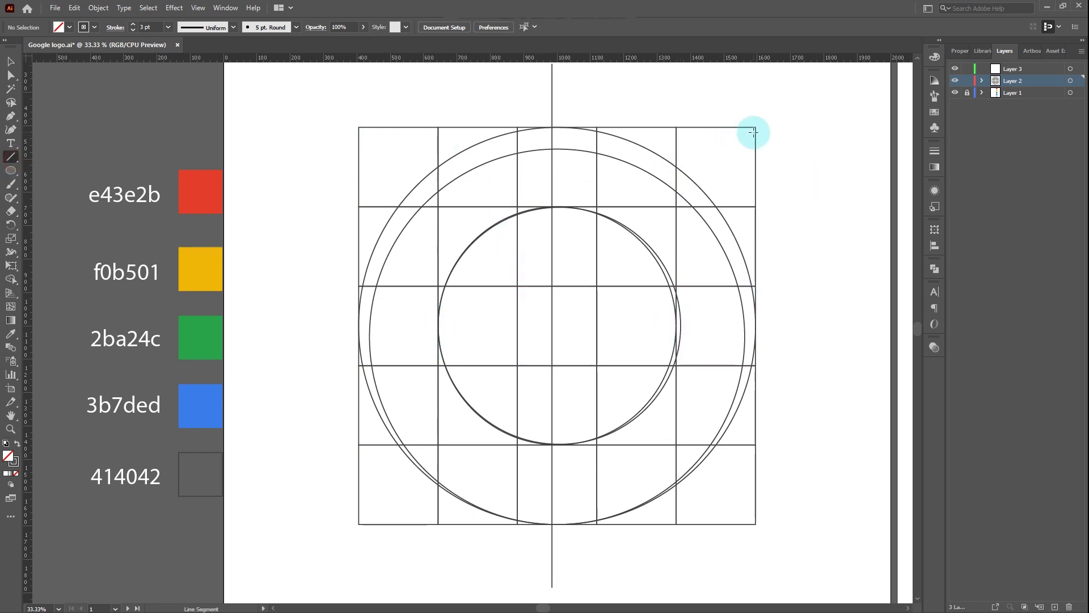
left_click_drag(754, 132, 340, 445)
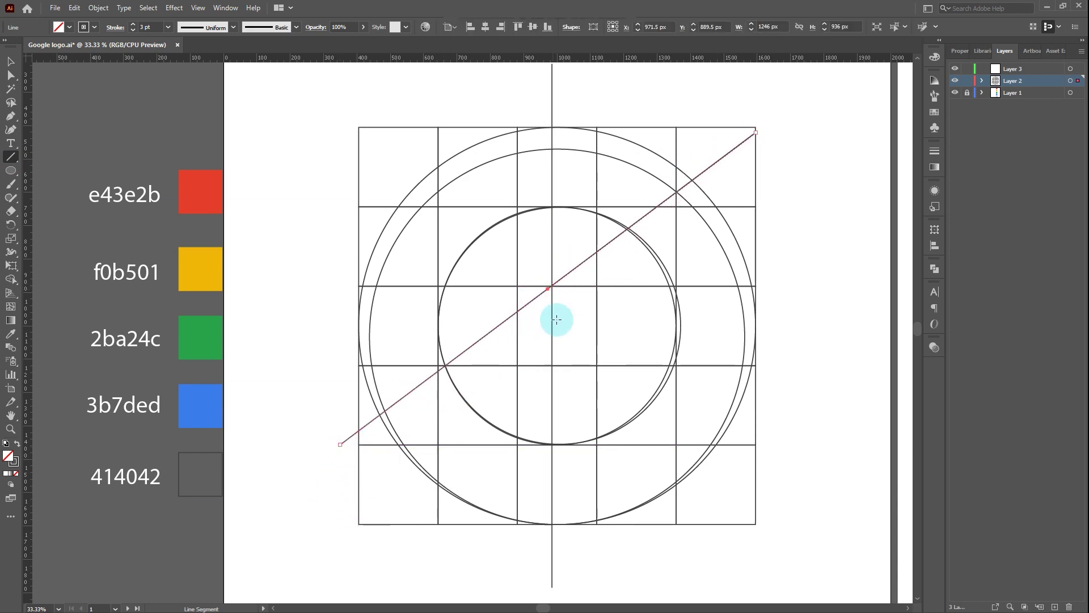
left_click(511, 287, "ctrl")
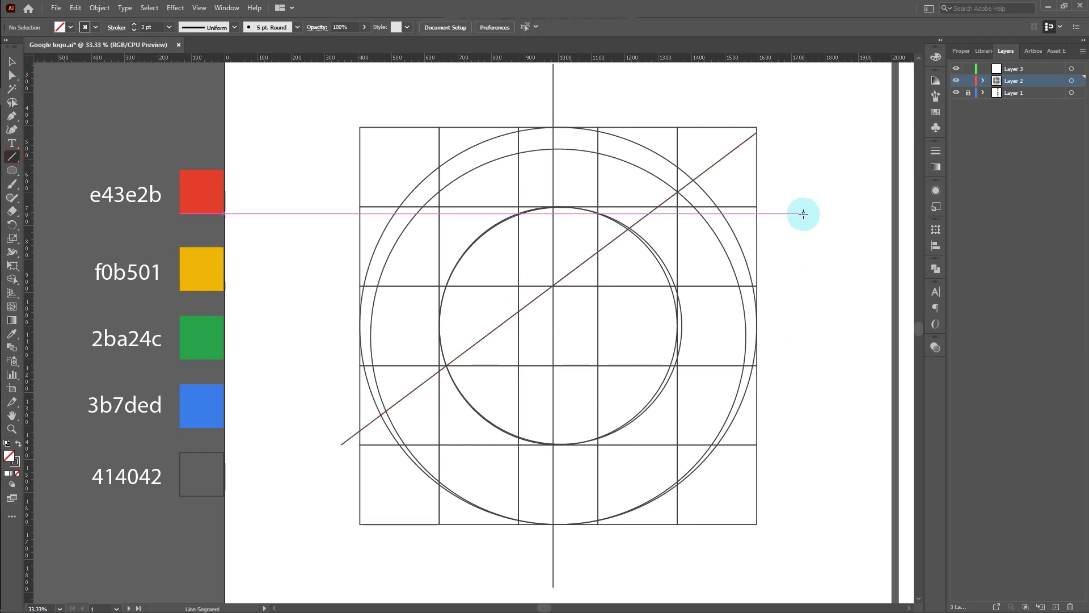
left_click_drag(756, 129, 317, 523)
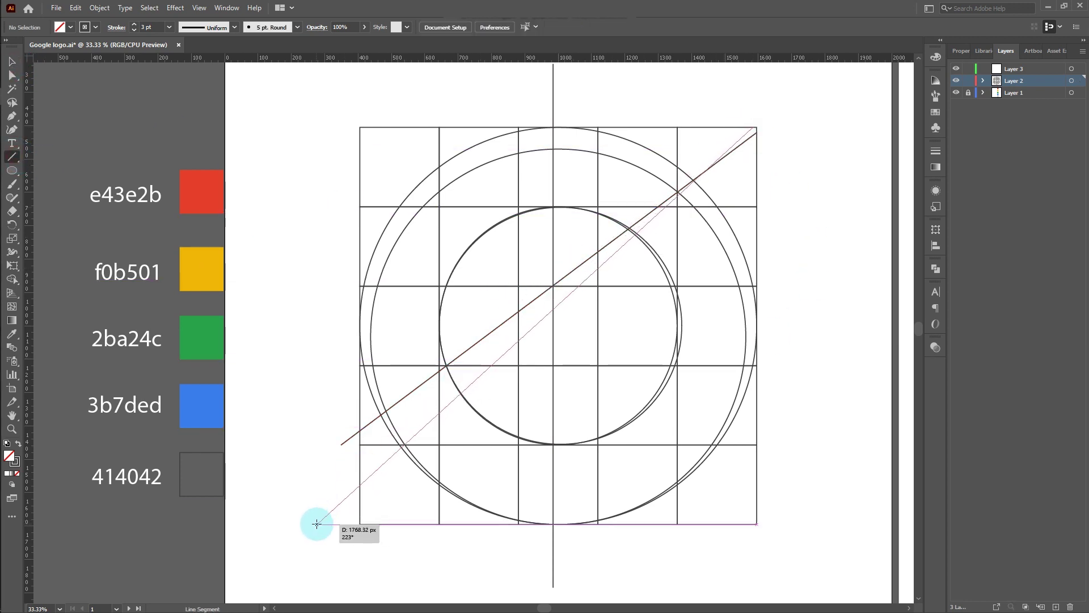
left_click(735, 232, "ctrl")
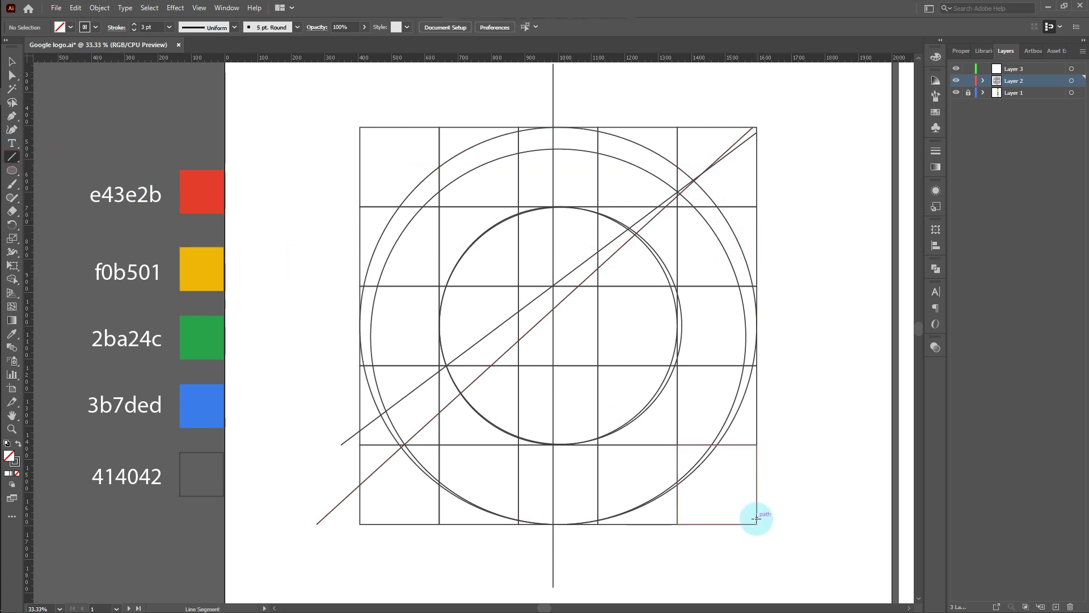
Draw a diagonal from the square's lower-right corner past its left edge, up to the height of the topmost inner grid line
mouse_move(756, 518)
left_mouse_down()
mouse_move(702, 496)
mouse_move(486, 312)
mouse_move(341, 207)
left_mouse_up()
left_click(12, 61)
left_click(337, 403)
Copy the whole construction of grid, circles and lines on the first artboard
left_click_drag(326, 98, 805, 546)
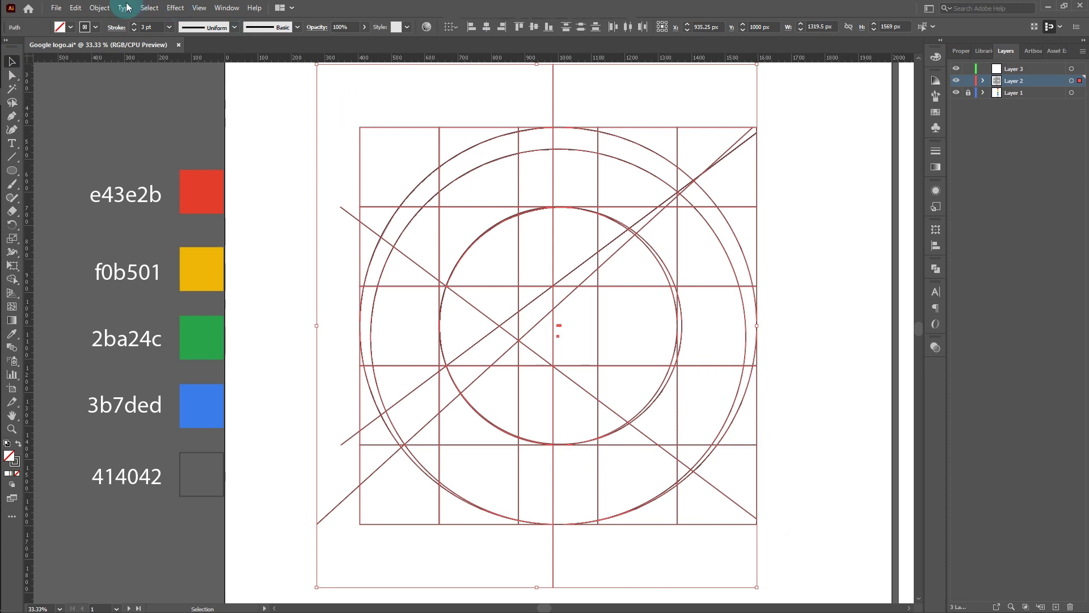
left_click(75, 8)
left_click(105, 75)
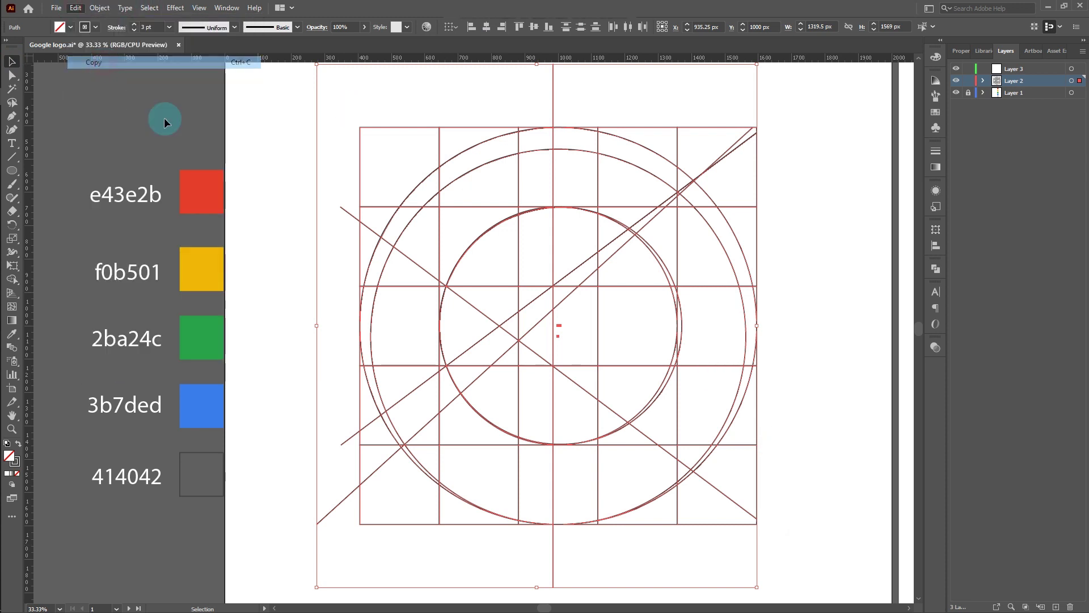
left_click(277, 300)
Paste the copied construction onto the second artboard in Layer 3
left_click(1072, 68)
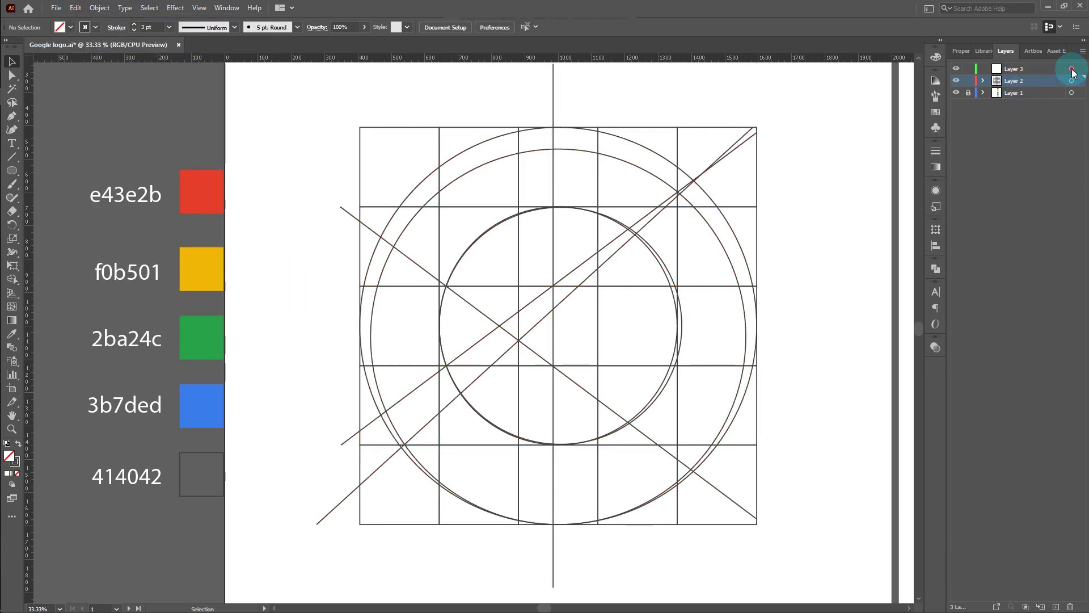
left_click(1045, 69)
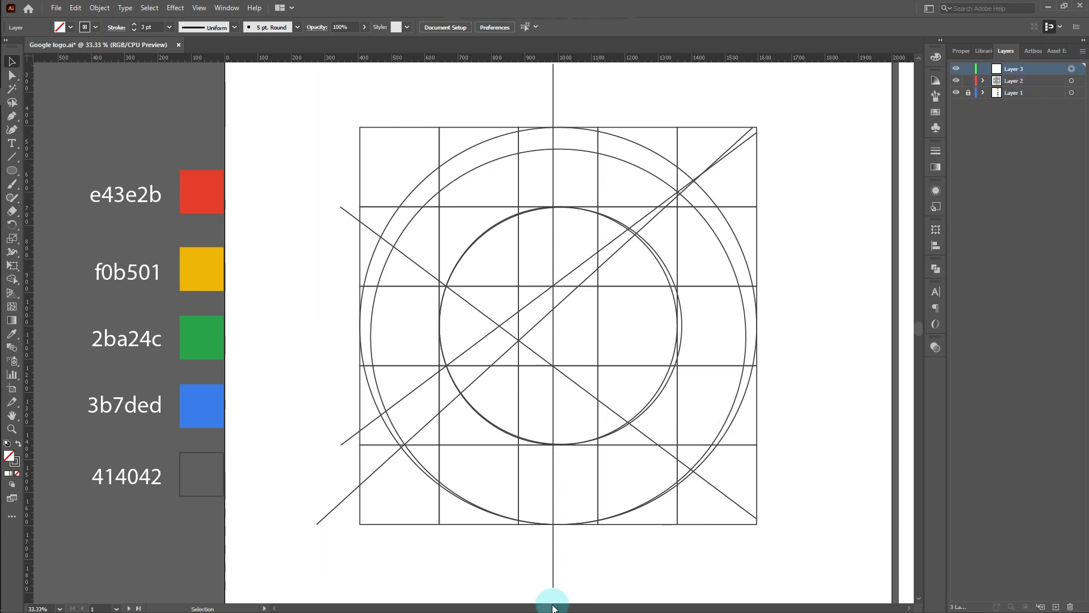
left_click_drag(558, 608, 626, 608)
left_click(531, 281)
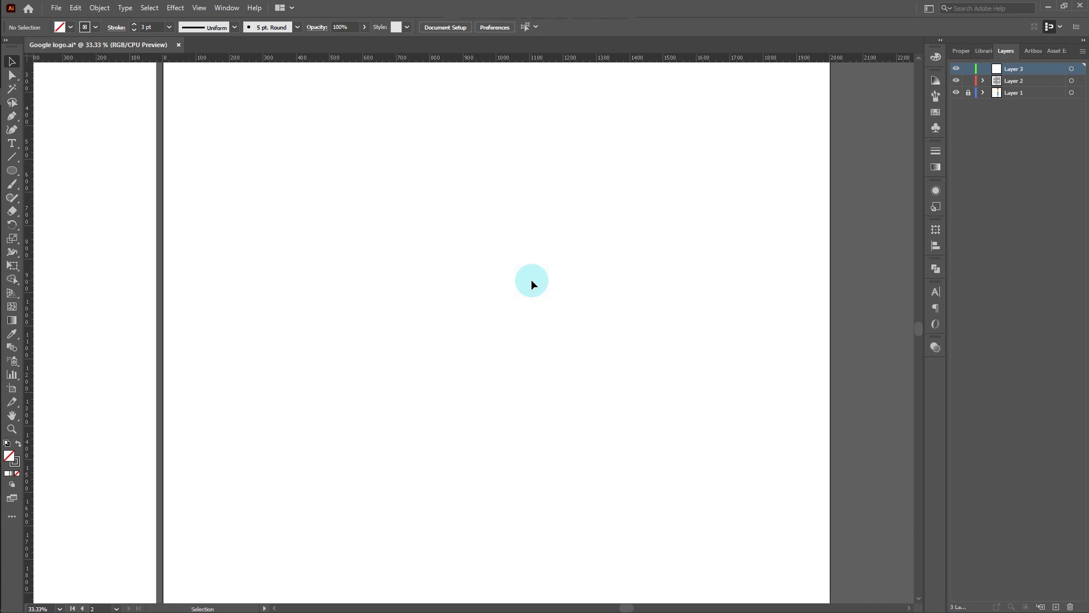
left_click(76, 8)
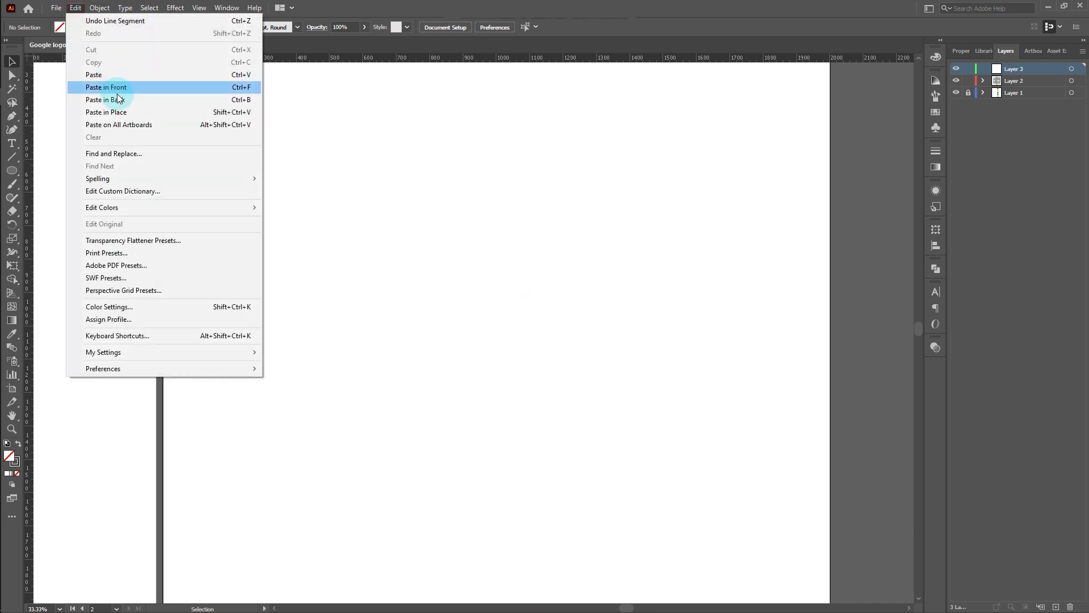
left_click(109, 78)
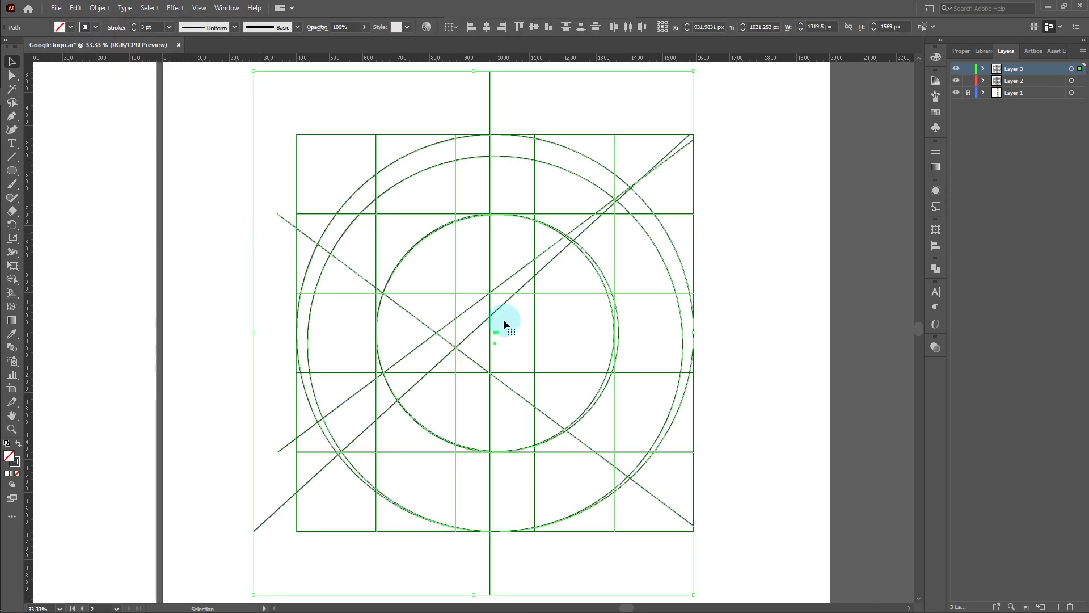
left_click(752, 379)
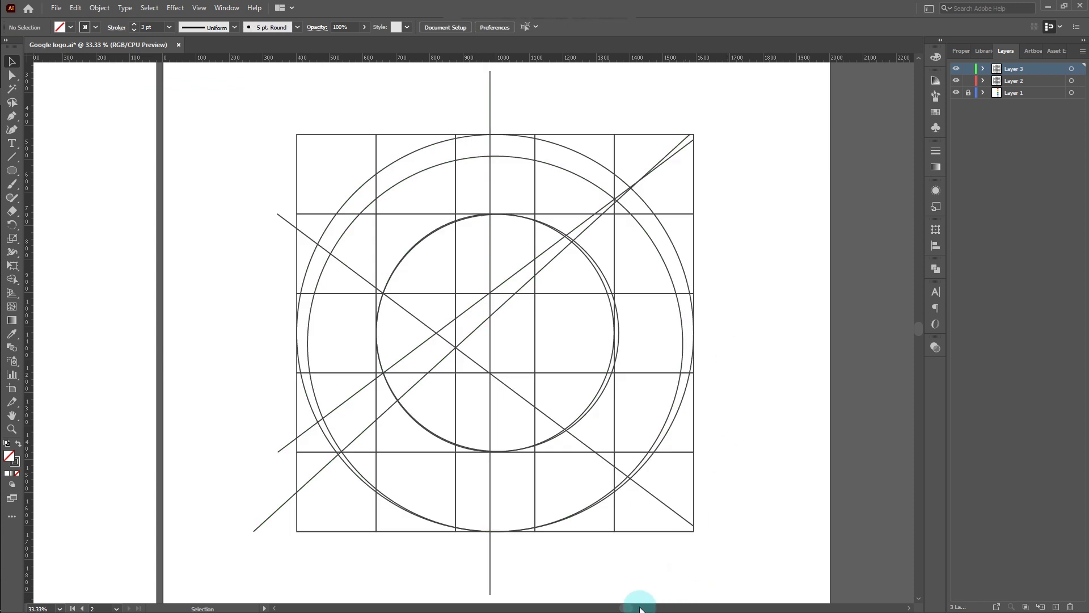
On the first artboard's construction, use Shape Builder to merge the ring's top regions from the steeper upper-right diagonal to the second inner vertical grid line
left_click_drag(628, 608, 544, 609)
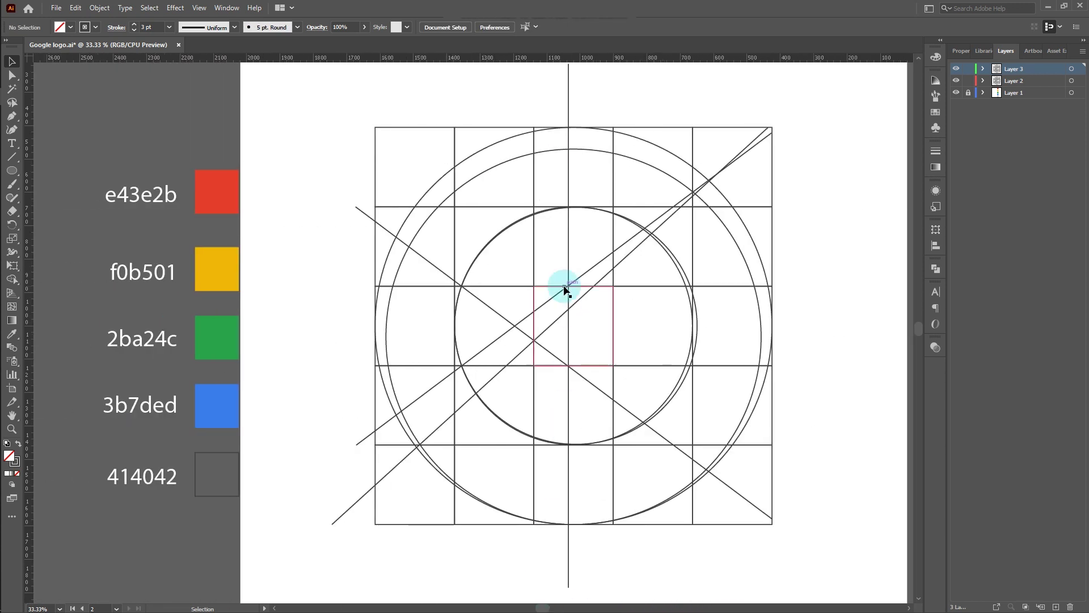
left_click_drag(340, 90, 785, 550)
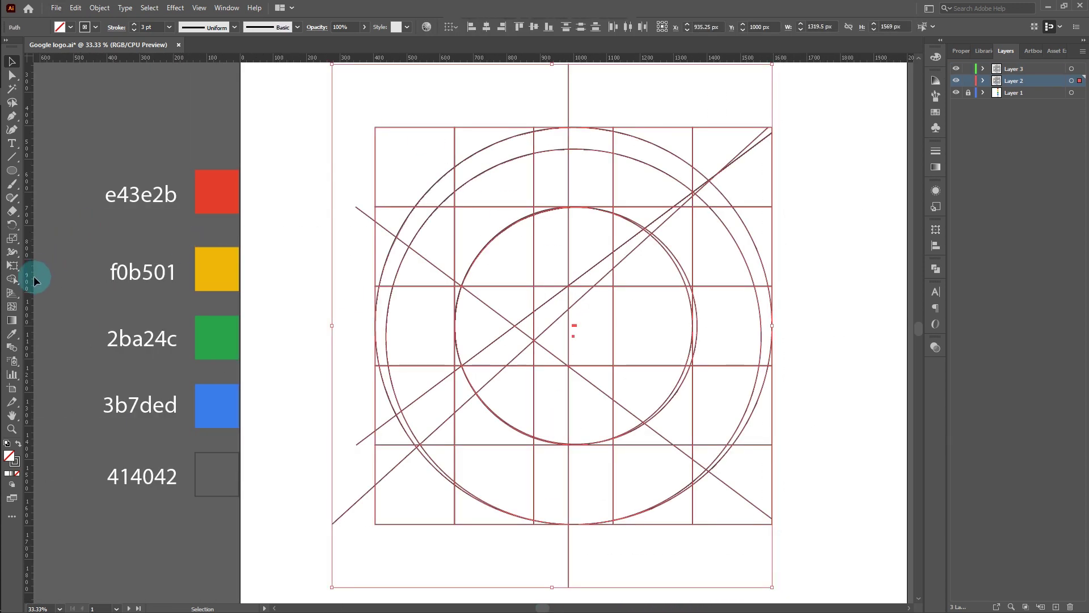
left_click(12, 278)
scroll(661, 187, "up", 3)
key("space")
left_click_drag(471, 357, 585, 379)
left_click(11, 278)
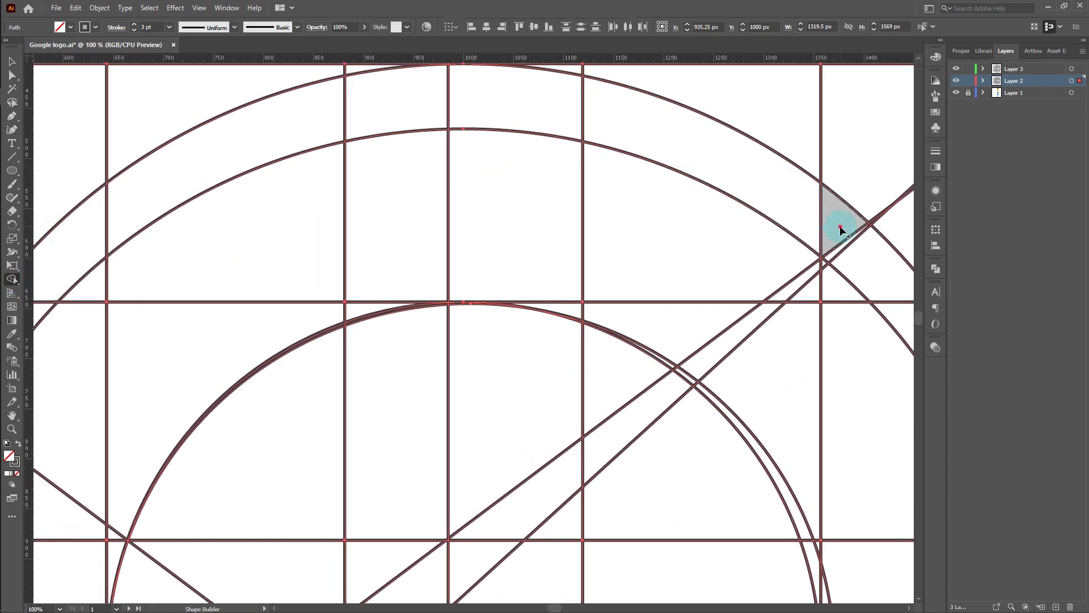
mouse_move(803, 259)
left_mouse_down()
mouse_move(824, 261)
mouse_move(805, 219)
mouse_move(822, 256)
mouse_move(723, 318)
mouse_move(564, 272)
mouse_move(652, 300)
mouse_move(685, 365)
mouse_move(683, 282)
mouse_move(551, 307)
mouse_move(428, 117)
mouse_move(501, 110)
mouse_move(456, 236)
left_mouse_up()
left_click_drag(418, 196, 390, 308)
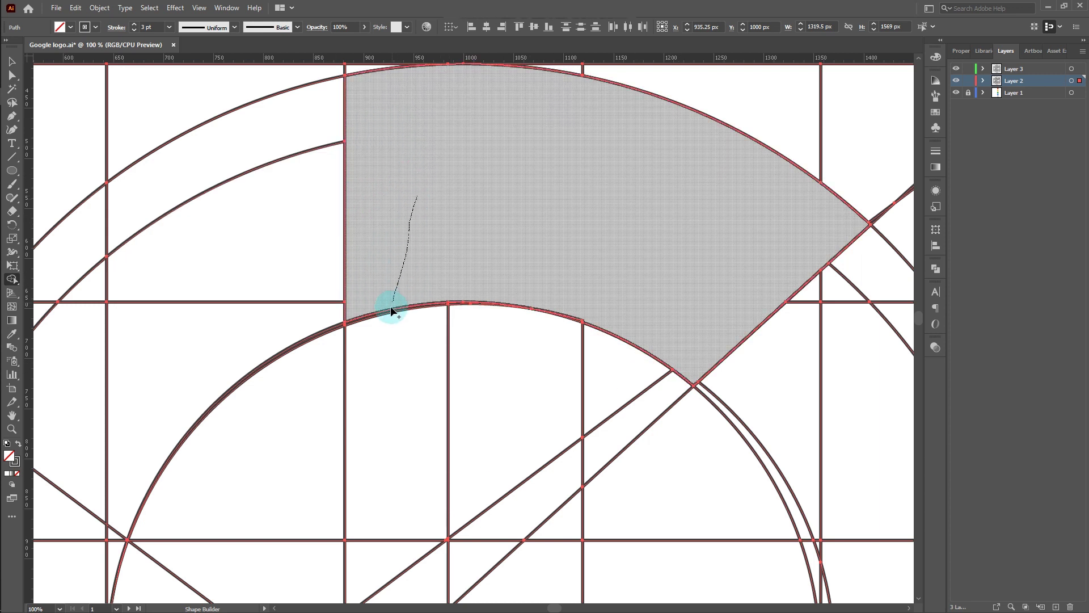
left_click_drag(476, 273, 484, 303)
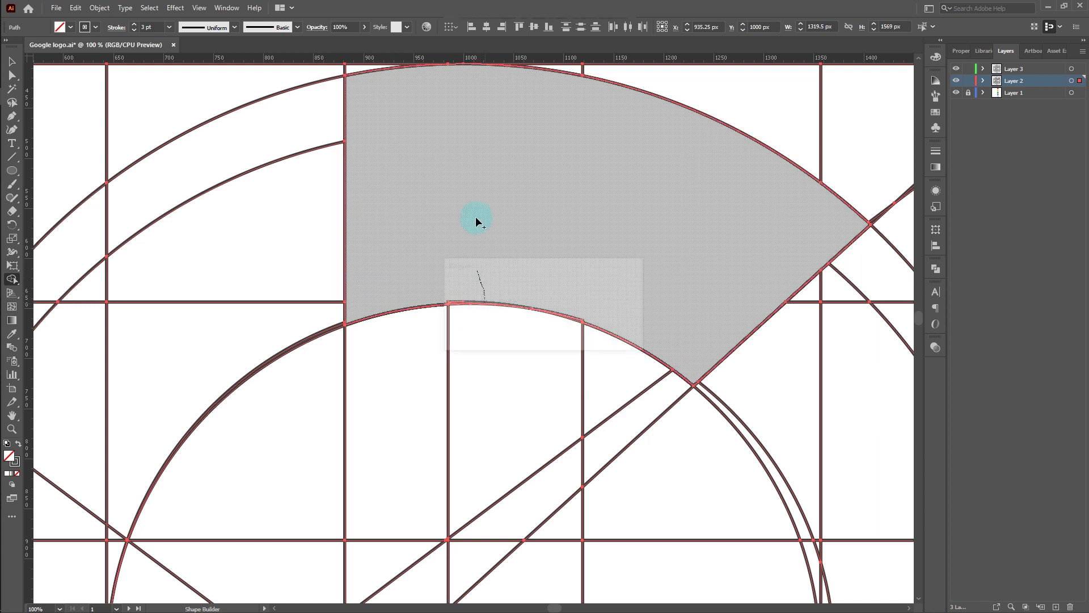
mouse_move(450, 263)
left_mouse_down()
mouse_move(450, 296)
mouse_move(431, 207)
left_mouse_up()
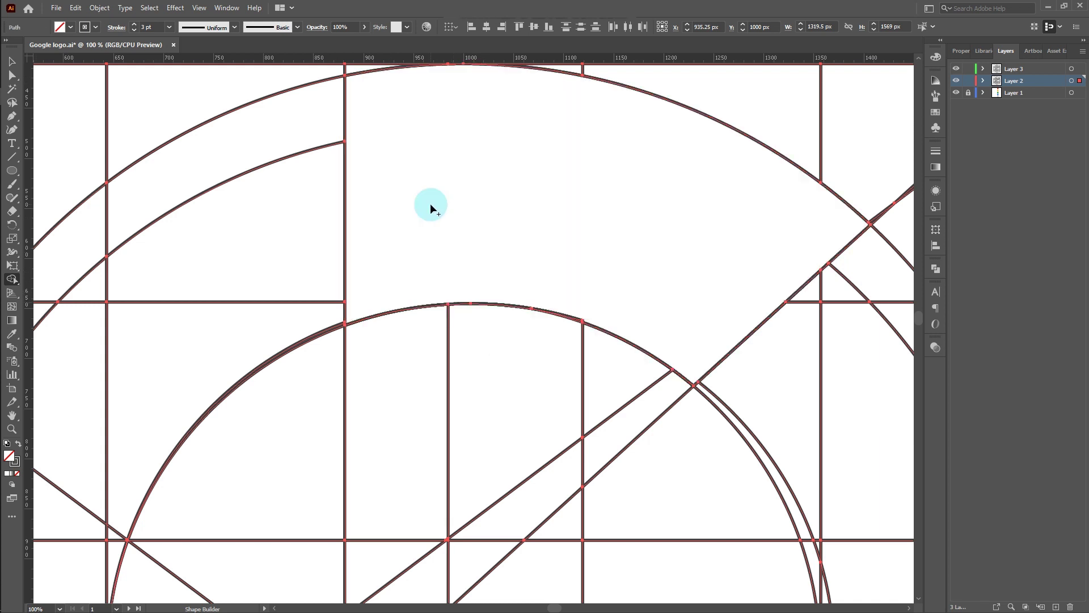
Extend the merged top segment along the ring to the upper-left diagonal, including the thin slivers along the inner circle
mouse_move(372, 232)
left_mouse_down()
mouse_move(273, 308)
mouse_move(297, 342)
mouse_move(268, 226)
left_mouse_up()
mouse_move(542, 250)
left_mouse_down()
mouse_move(572, 320)
mouse_move(493, 207)
left_mouse_up()
left_click(492, 210)
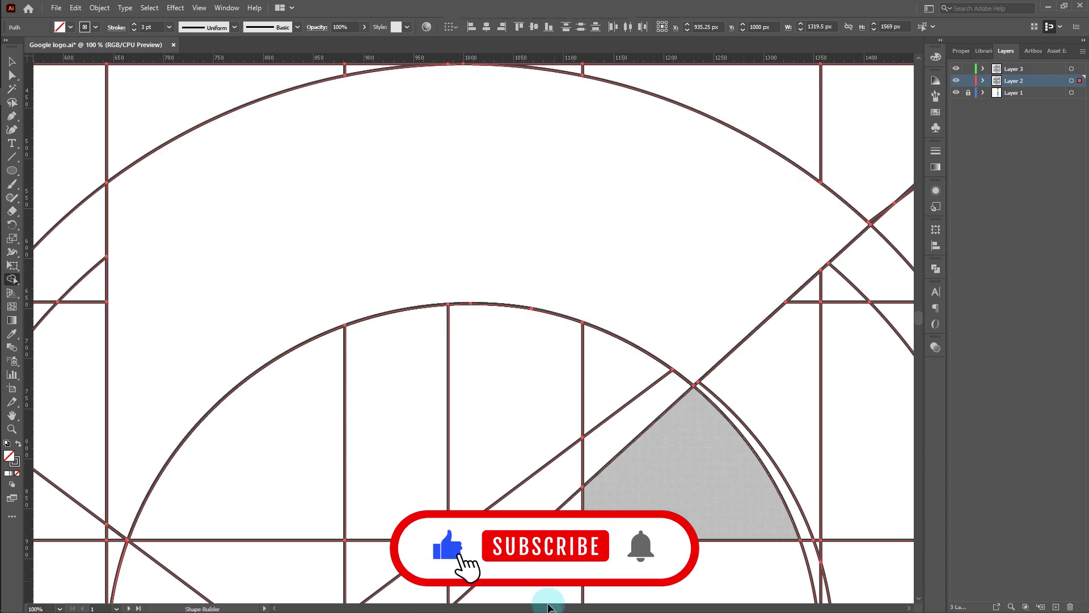
left_click_drag(555, 608, 538, 608)
mouse_move(578, 373)
left_mouse_down()
mouse_move(555, 477)
mouse_move(534, 460)
mouse_move(509, 398)
mouse_move(466, 366)
mouse_move(463, 323)
mouse_move(502, 284)
mouse_move(528, 285)
mouse_move(539, 304)
mouse_move(615, 275)
left_mouse_up()
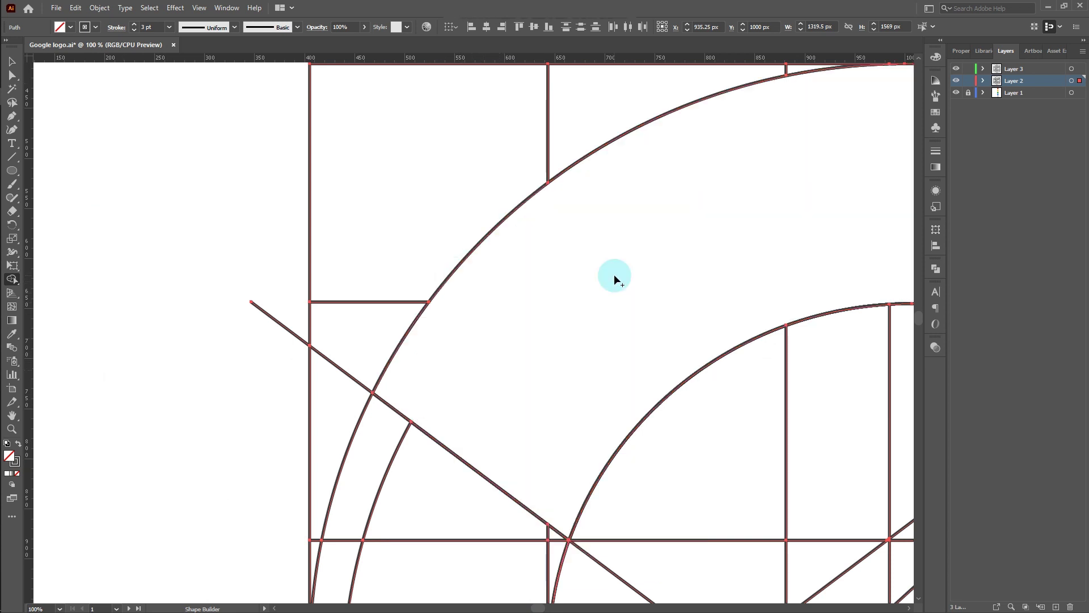
Merge the ring's left regions between the upper-left and lower-left diagonals into one segment
scroll(614, 274, "down", 1)
scroll(614, 274, "down", 2)
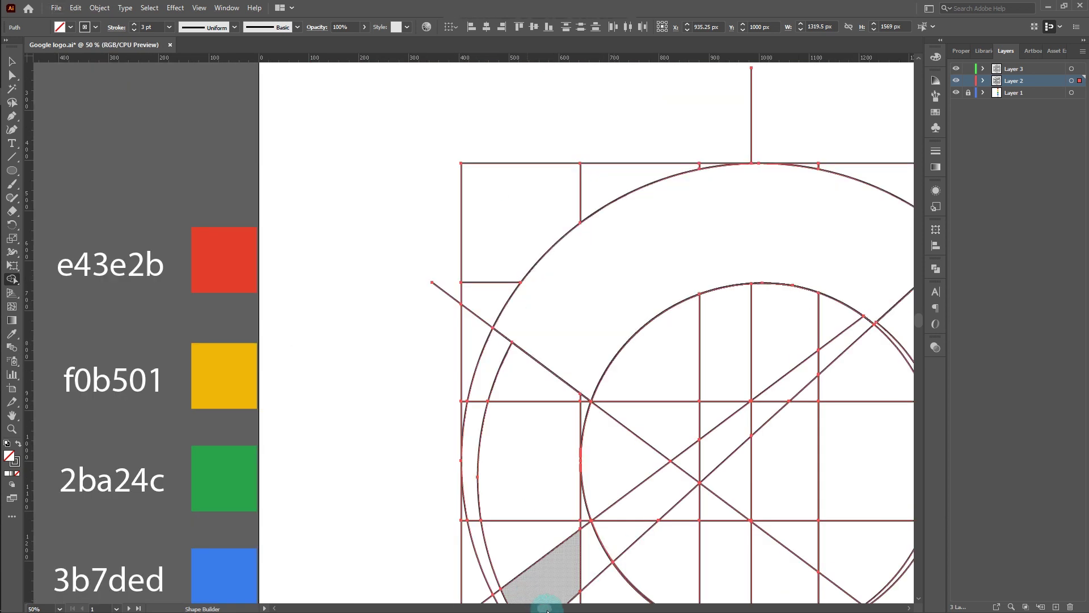
scroll(522, 584, "right", 3)
scroll(518, 384, "down", 3)
mouse_move(287, 292)
left_mouse_down()
mouse_move(386, 323)
mouse_move(341, 333)
left_mouse_up()
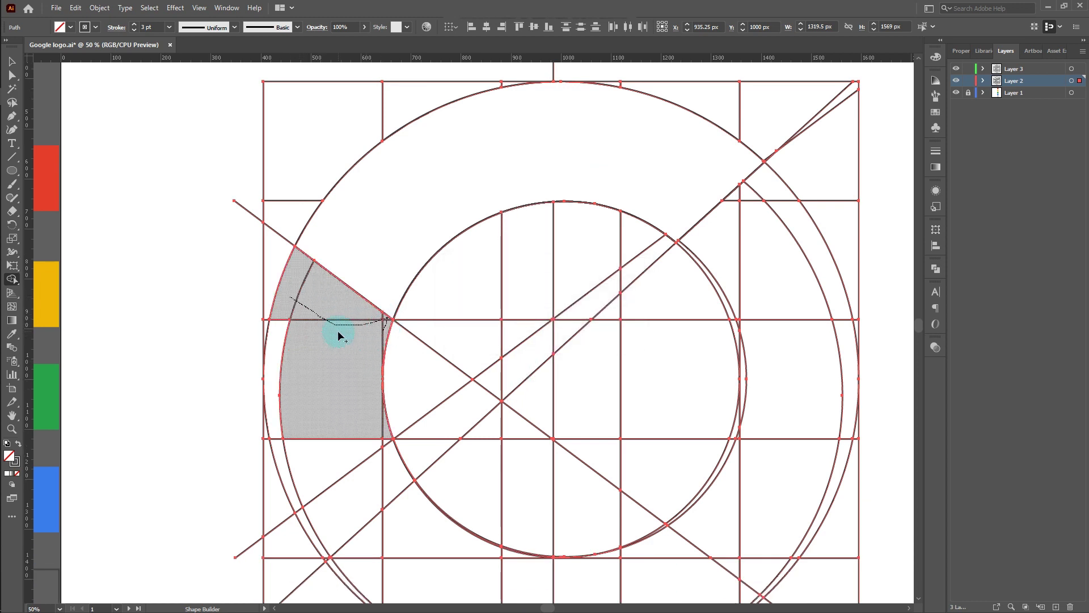
mouse_move(339, 336)
left_mouse_down()
mouse_move(275, 396)
mouse_move(285, 456)
mouse_move(342, 463)
left_mouse_up()
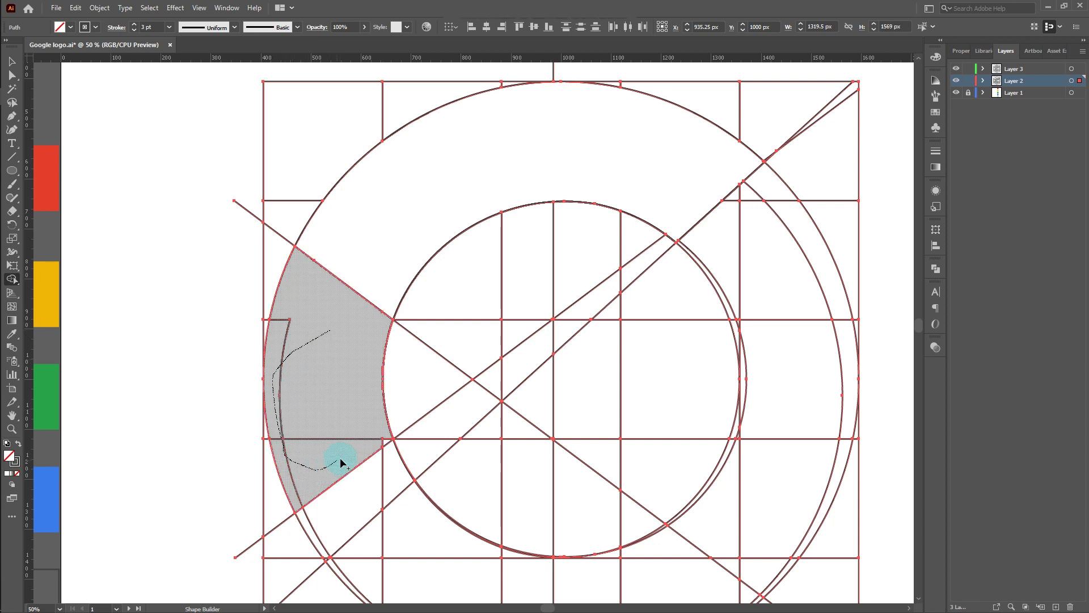
scroll(329, 384, "down", 2)
left_click_drag(336, 384, 386, 399)
scroll(105, 338, "down", 2)
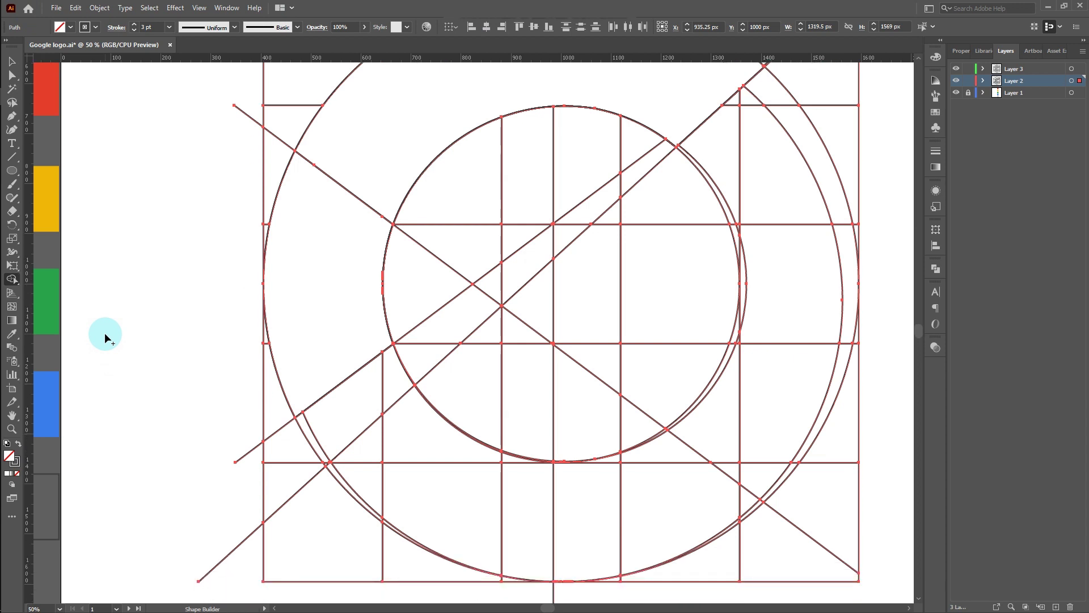
Merge the ring's bottom regions from the shallower lower-left diagonal to the lower-right diagonal into one segment
mouse_move(318, 441)
left_mouse_down()
mouse_move(390, 394)
mouse_move(392, 437)
mouse_move(357, 486)
left_mouse_up()
mouse_move(418, 445)
left_mouse_down()
mouse_move(401, 530)
mouse_move(468, 498)
mouse_move(462, 475)
mouse_move(511, 481)
mouse_move(433, 479)
mouse_move(449, 477)
left_mouse_up()
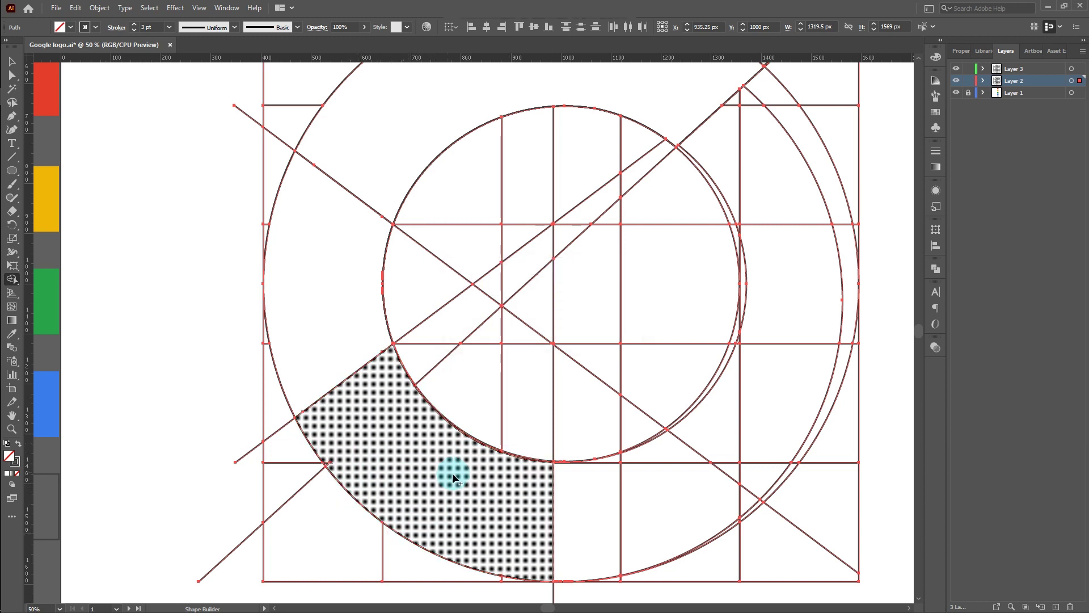
scroll(472, 483, "up", 1)
mouse_move(388, 340)
left_mouse_down()
mouse_move(384, 400)
mouse_move(398, 406)
mouse_move(426, 386)
mouse_move(453, 458)
mouse_move(550, 474)
mouse_move(561, 451)
mouse_move(576, 507)
mouse_move(549, 532)
mouse_move(651, 452)
left_mouse_up()
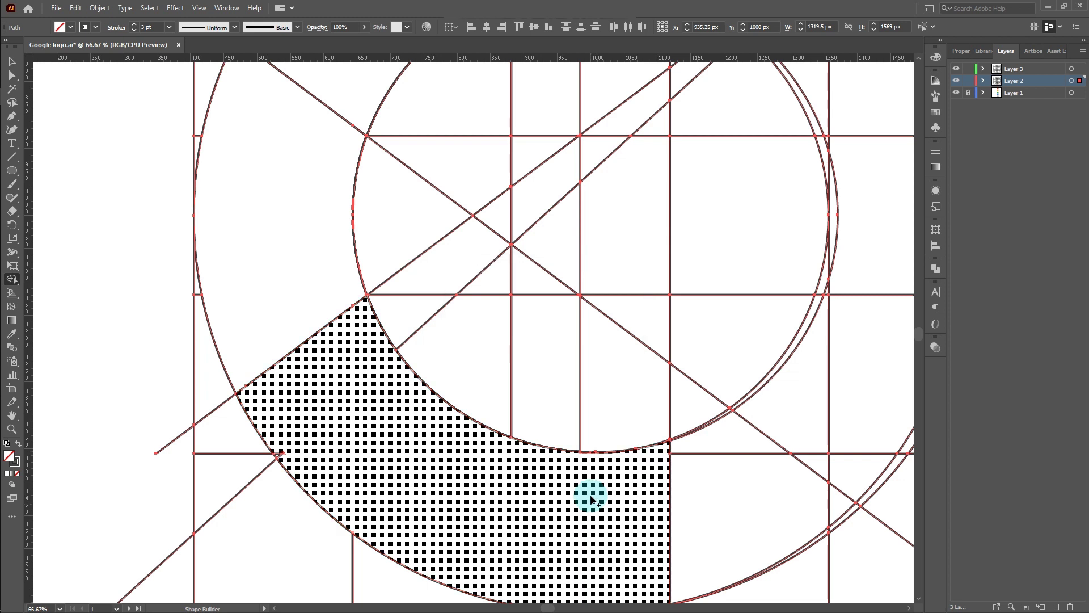
mouse_move(619, 551)
left_mouse_down()
mouse_move(685, 541)
mouse_move(713, 448)
mouse_move(697, 518)
mouse_move(832, 510)
left_mouse_up()
left_click_drag(549, 608, 565, 608)
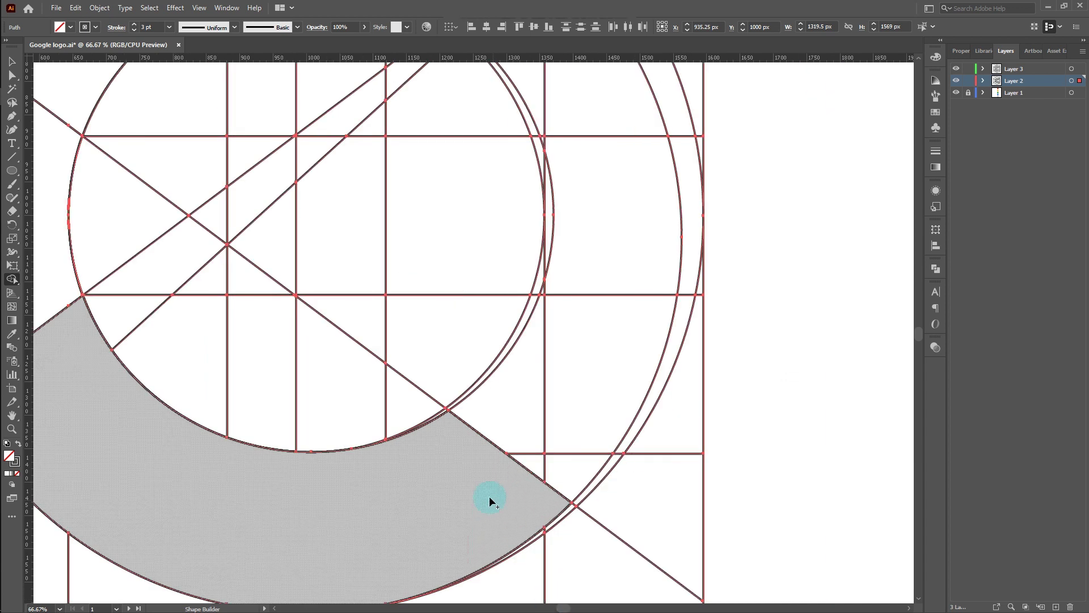
Merge the ring's right regions from the lower-right diagonal up to the crossbar's upper edge and inward to the third inner vertical line
scroll(490, 497, "down", 1)
scroll(561, 496, "up", 1)
scroll(679, 431, "down", 1)
left_click_drag(706, 455, 749, 396)
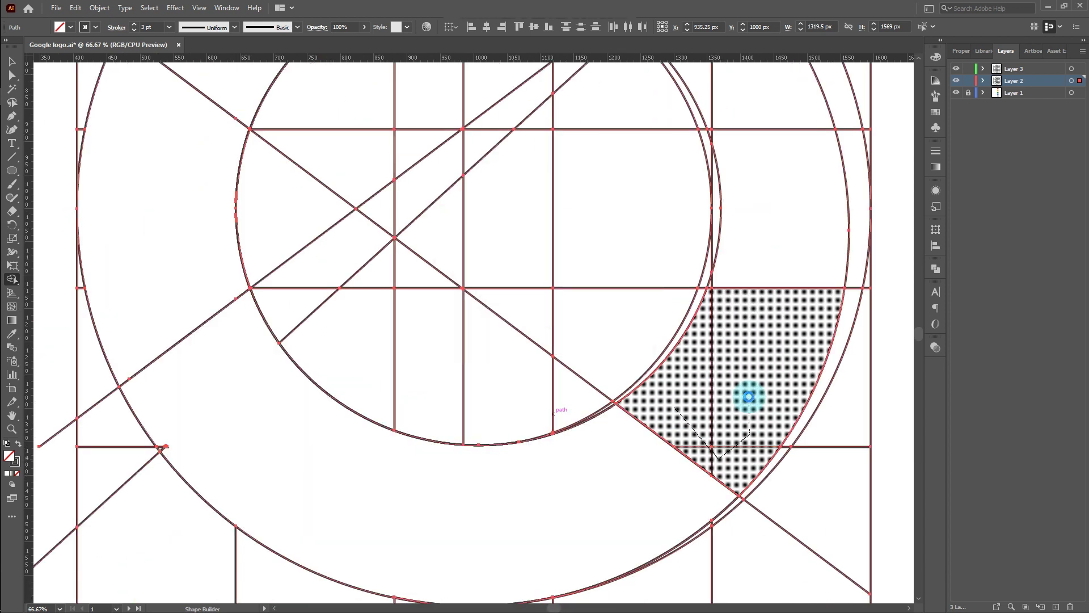
mouse_move(749, 396)
left_mouse_down()
mouse_move(790, 239)
mouse_move(772, 216)
left_mouse_up()
left_click_drag(679, 207, 557, 201)
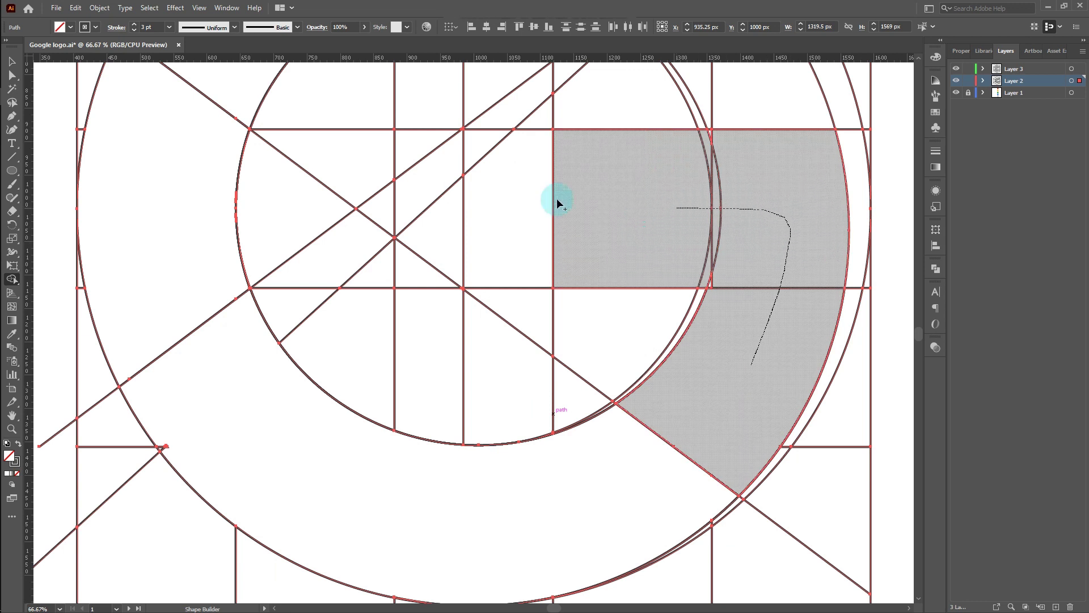
Extend the merged crossbar inward to the second inner vertical line and absorb the thin slivers along the inner circle
mouse_move(484, 171)
left_mouse_down()
mouse_move(477, 151)
mouse_move(770, 218)
left_mouse_up()
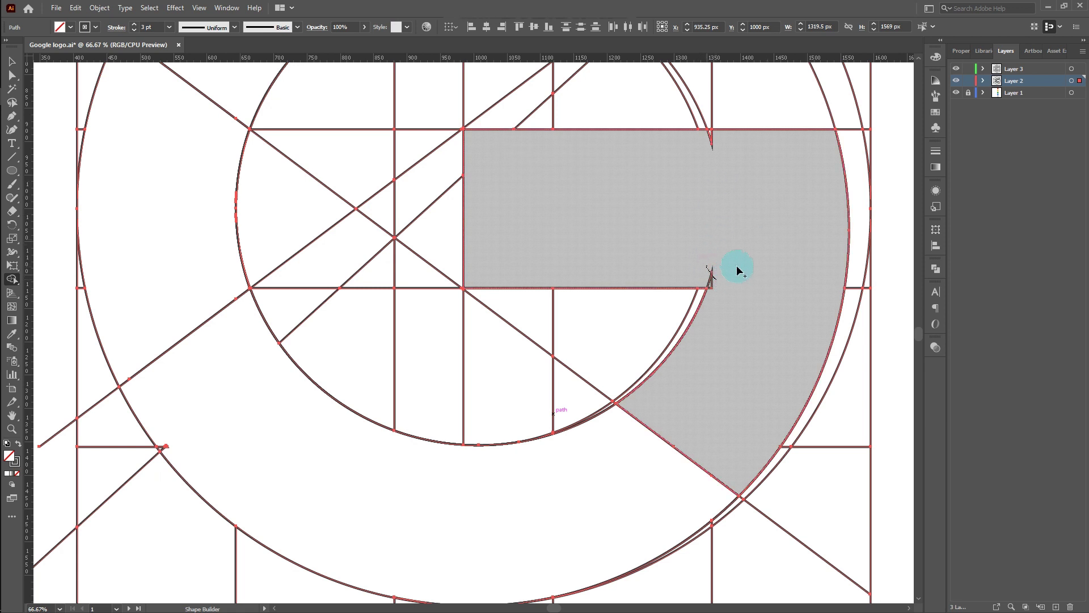
left_click_drag(737, 265, 740, 259)
mouse_move(709, 138)
left_mouse_down()
mouse_move(708, 169)
mouse_move(673, 223)
left_mouse_up()
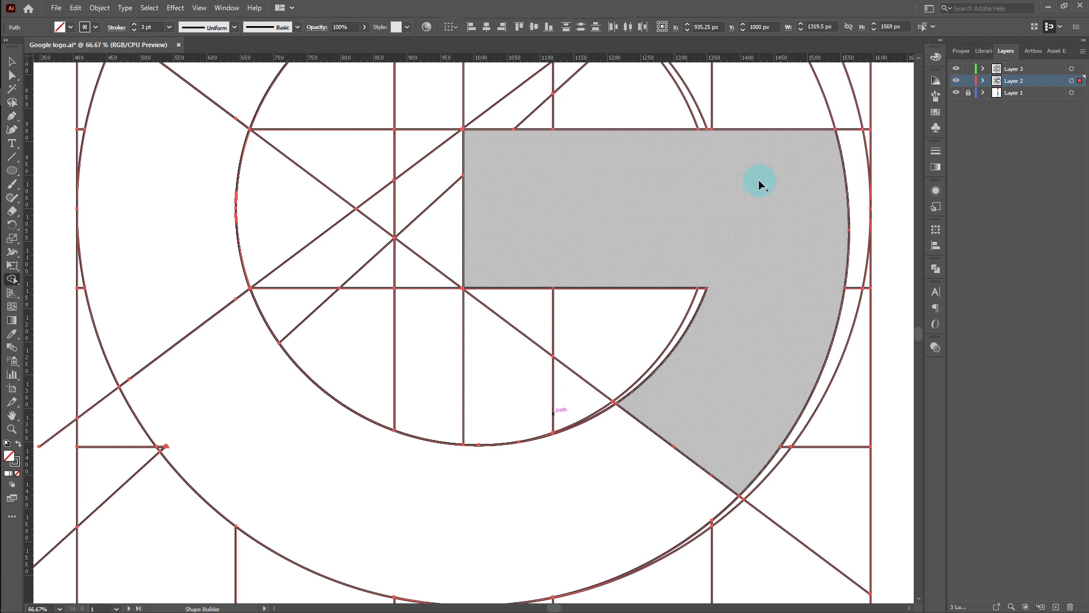
key("ctrl+shift+a")
left_click(12, 61)
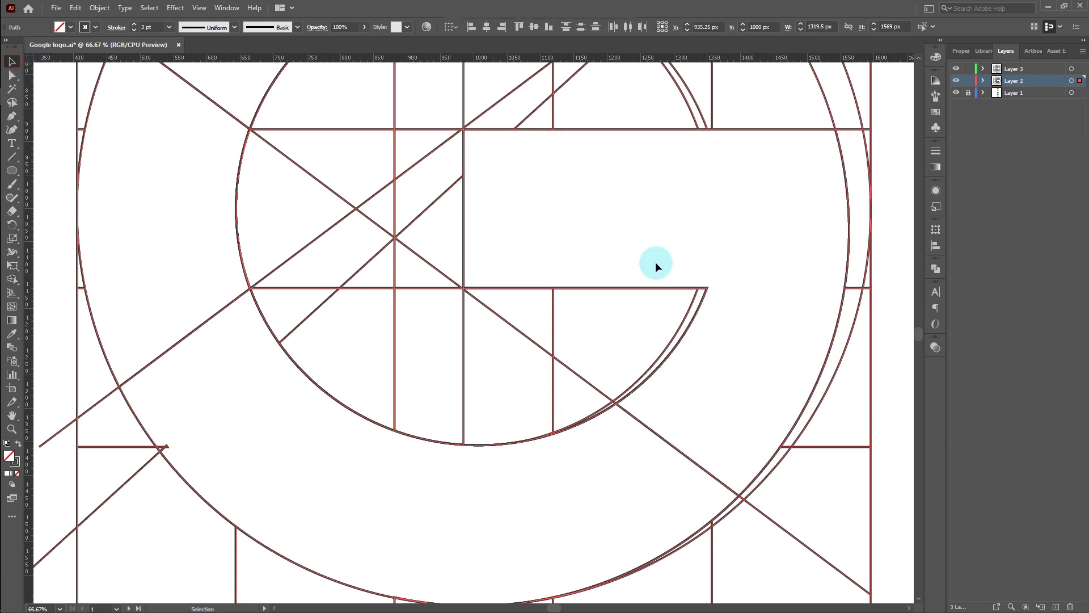
Delete the leftover grid and diagonal pieces outside the ring's upper-left side
scroll(734, 278, "down", 2, "alt")
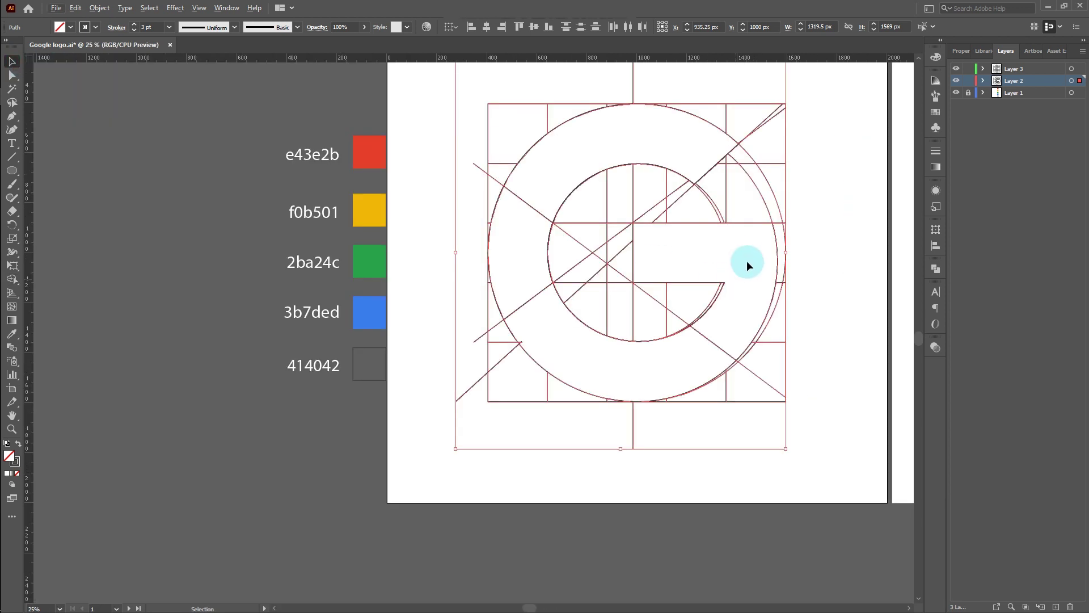
scroll(738, 299, "up", 1, "alt")
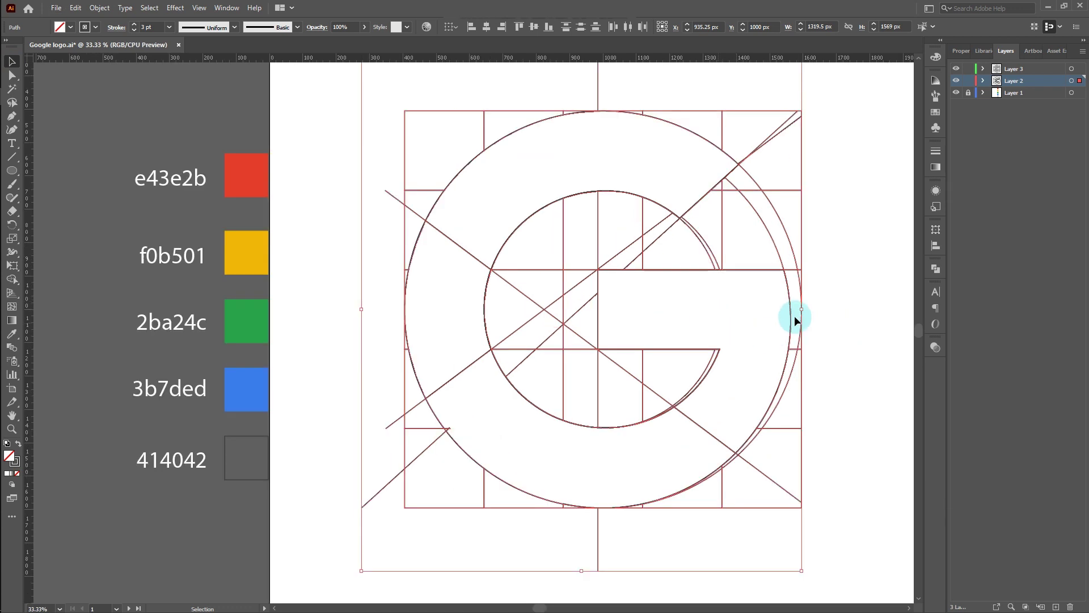
left_click(849, 283)
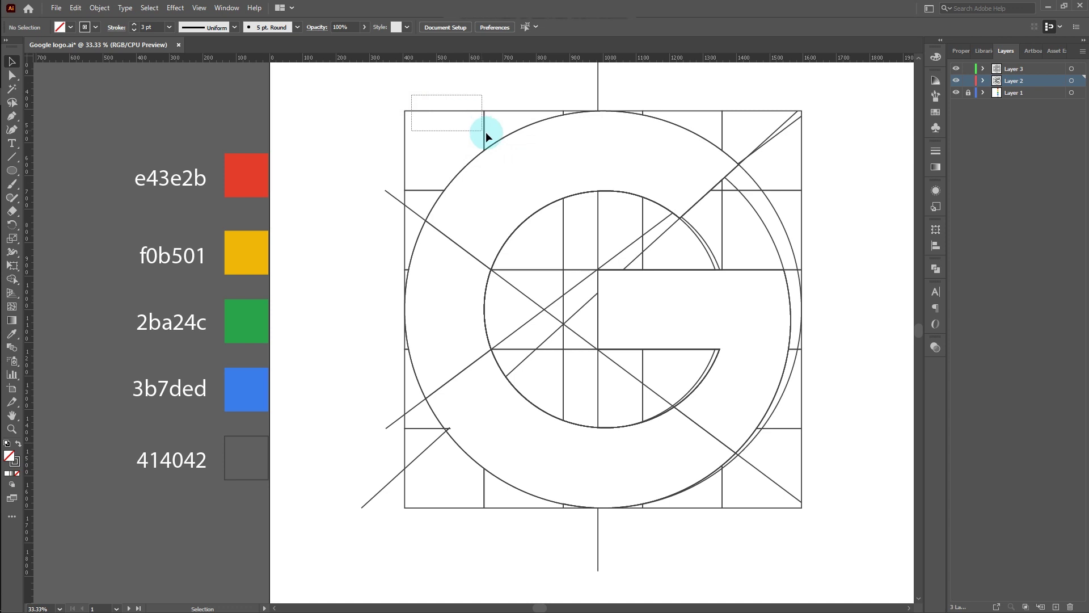
left_click_drag(485, 136, 486, 137)
key("Delete")
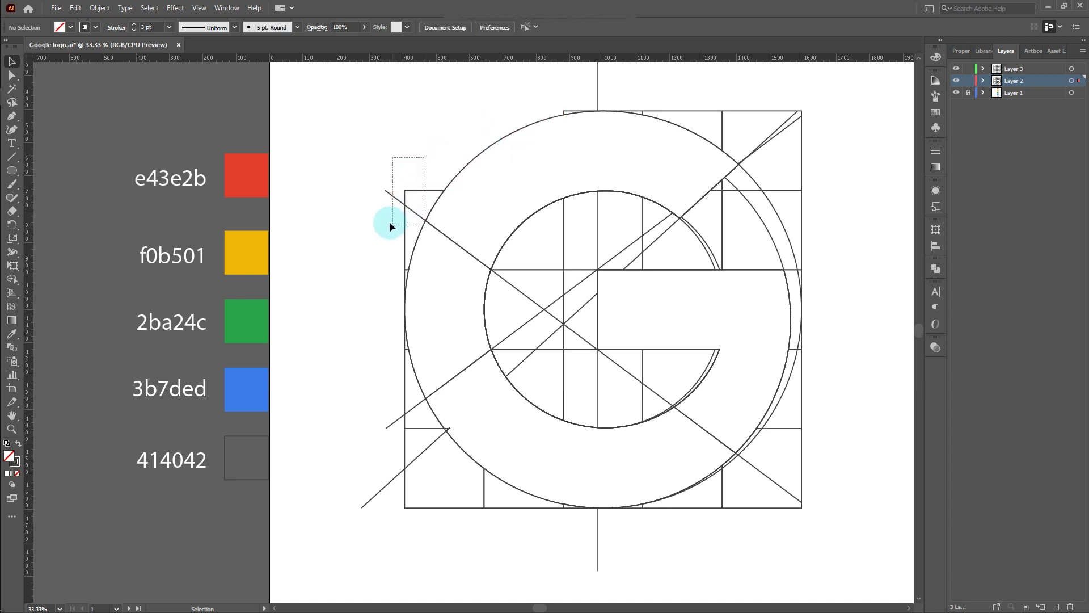
left_click_drag(390, 222, 390, 212)
key("Delete")
Delete the leftover pieces outside the ring's lower-left side and the thin slivers along its left edge
left_click_drag(363, 403, 393, 519)
key("Delete")
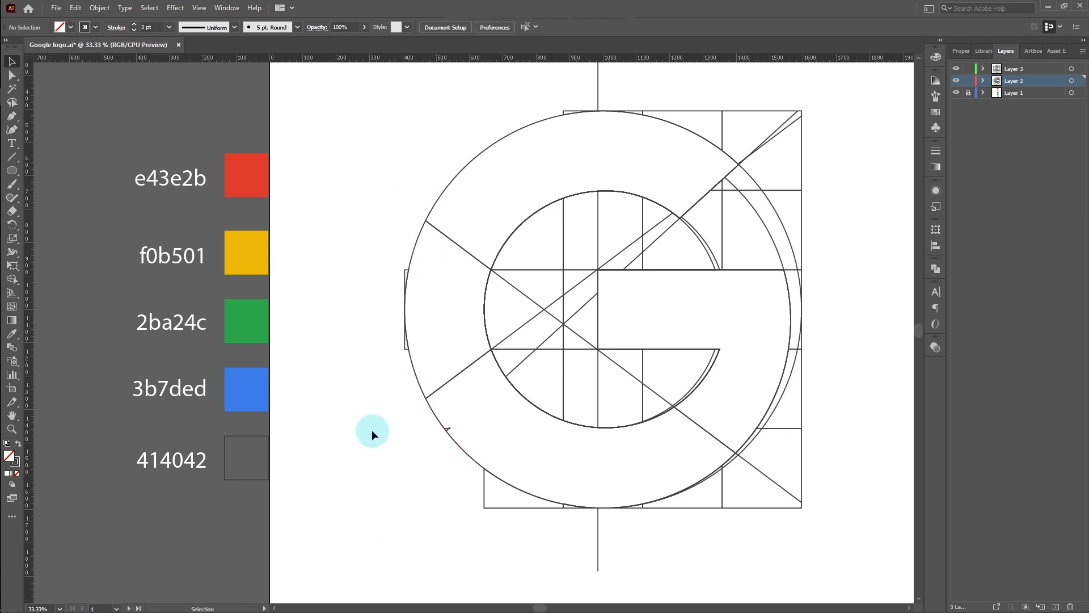
left_click_drag(369, 280, 368, 279)
key("Delete")
left_click_drag(397, 339, 402, 353)
key("Delete")
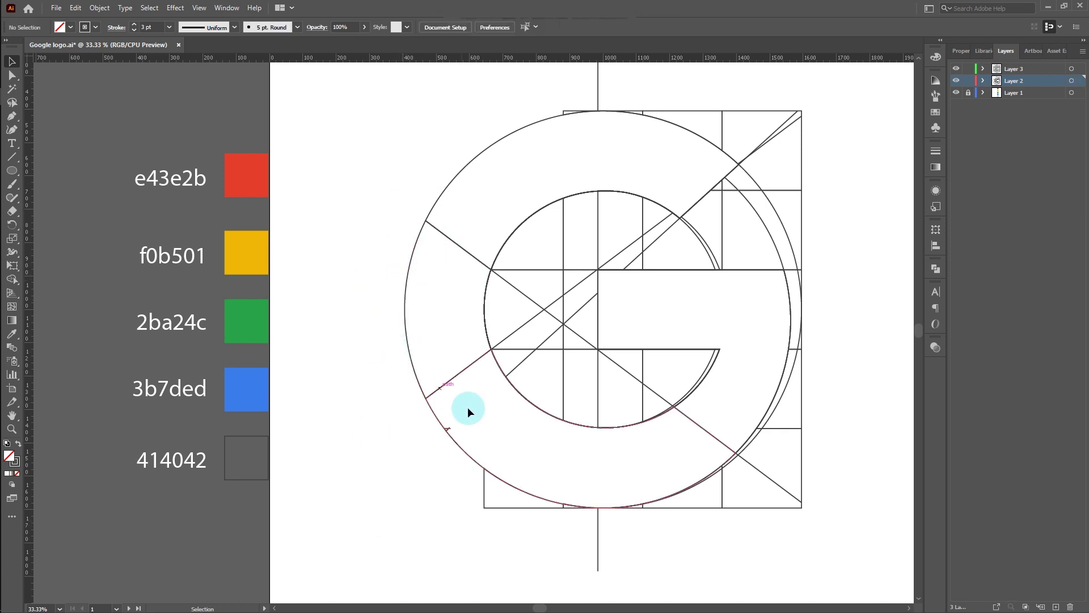
Select the remaining artwork and use Shape Builder to absorb the small line stub into the bottom ring segment
mouse_move(431, 89)
left_mouse_down()
mouse_move(774, 441)
mouse_move(818, 541)
left_mouse_up()
left_click(12, 280)
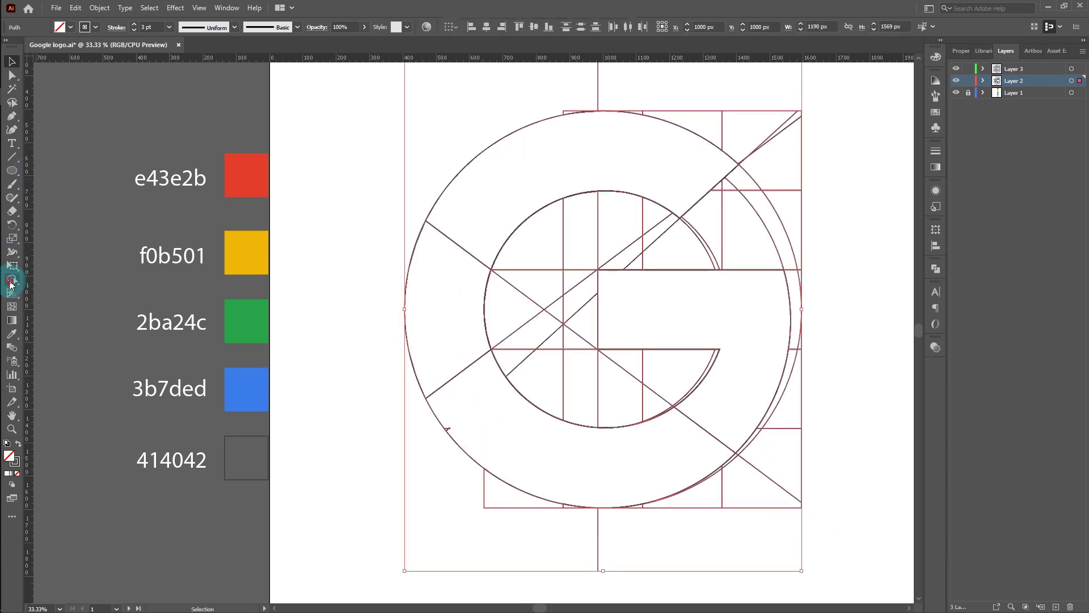
scroll(445, 422, "up", 3)
left_click(495, 437)
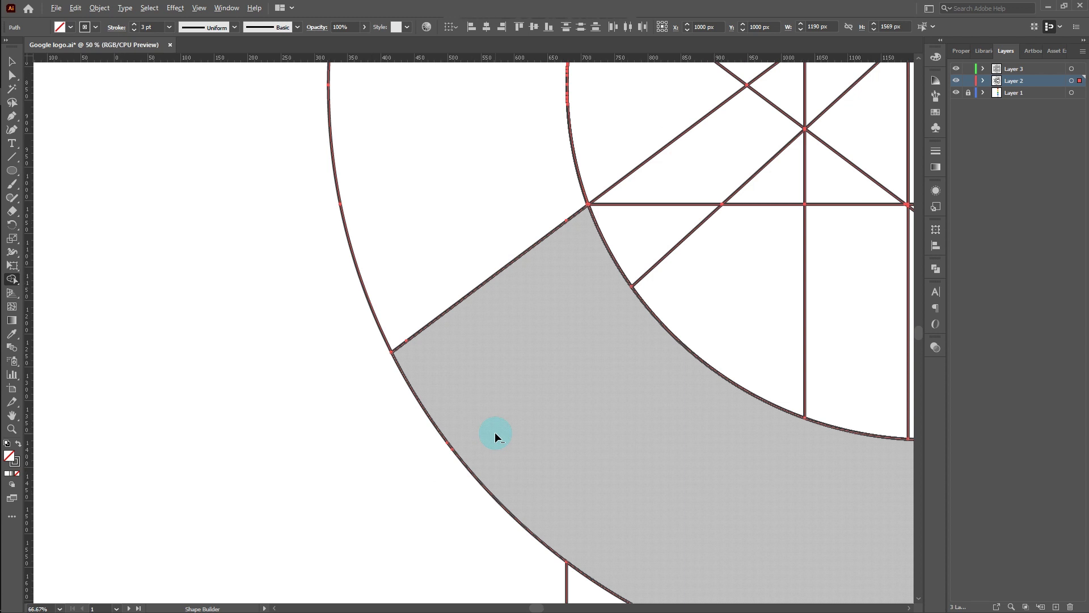
scroll(495, 433, "down", 4)
Delete the leftover grid, diagonal and circle pieces outside the ring's lower-right side and right edge
left_click(12, 61)
left_click(510, 496)
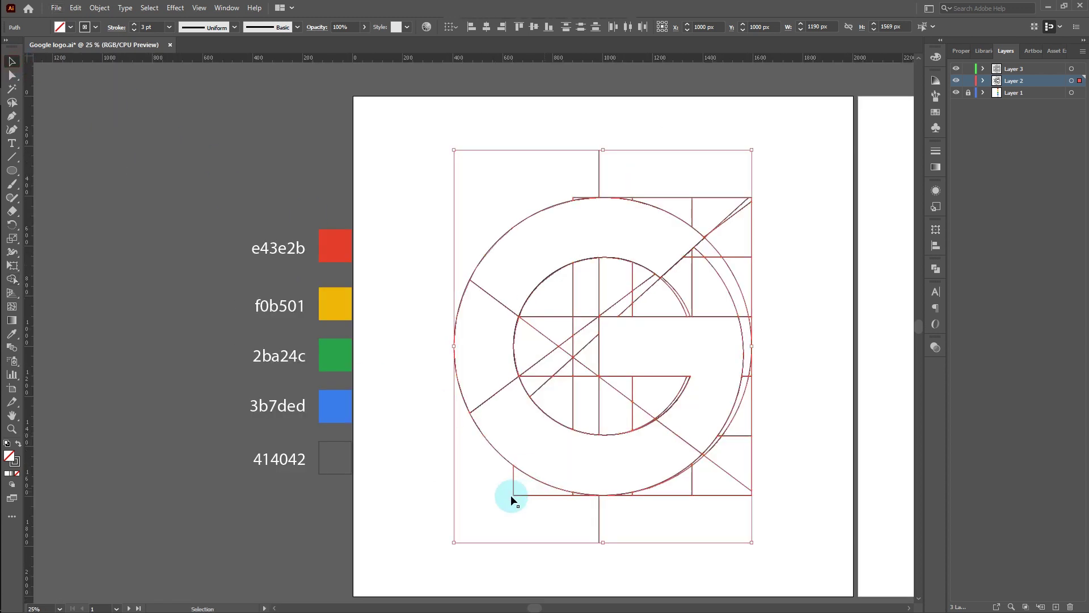
left_click(800, 390)
left_click(746, 494)
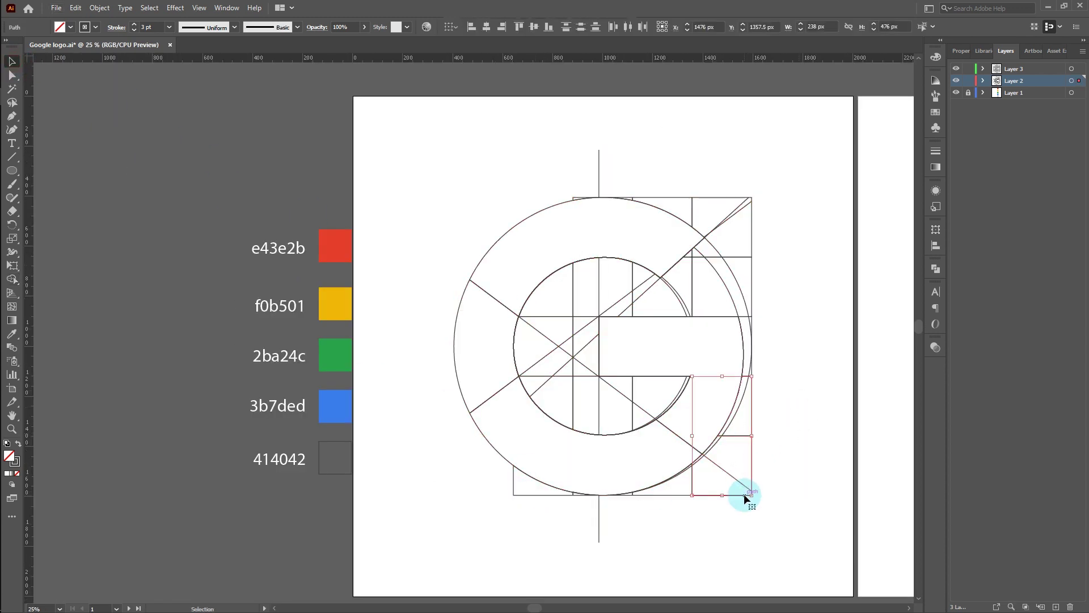
key("Delete")
left_click(685, 489)
key("Delete")
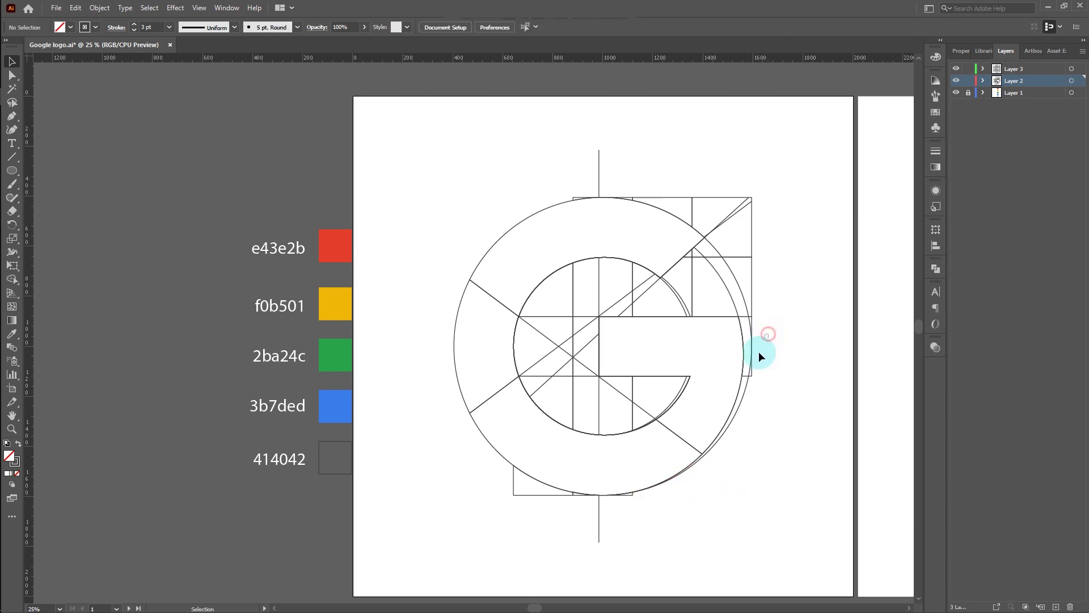
left_click(748, 363)
key("Delete")
Delete the vertical line below the ring, the lower-left corner piece and the left sliver under the bottom edge
left_click_drag(577, 533, 660, 520)
key("Delete")
left_click_drag(504, 514, 540, 489)
key("Delete")
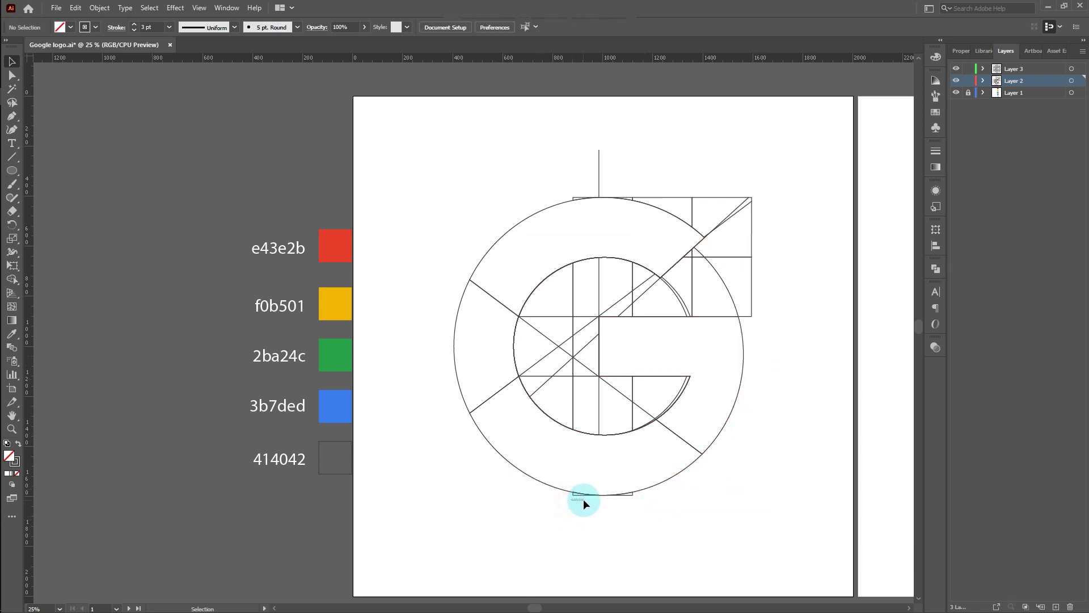
left_click_drag(583, 496, 593, 513)
key("Delete")
left_click_drag(636, 492, 638, 502)
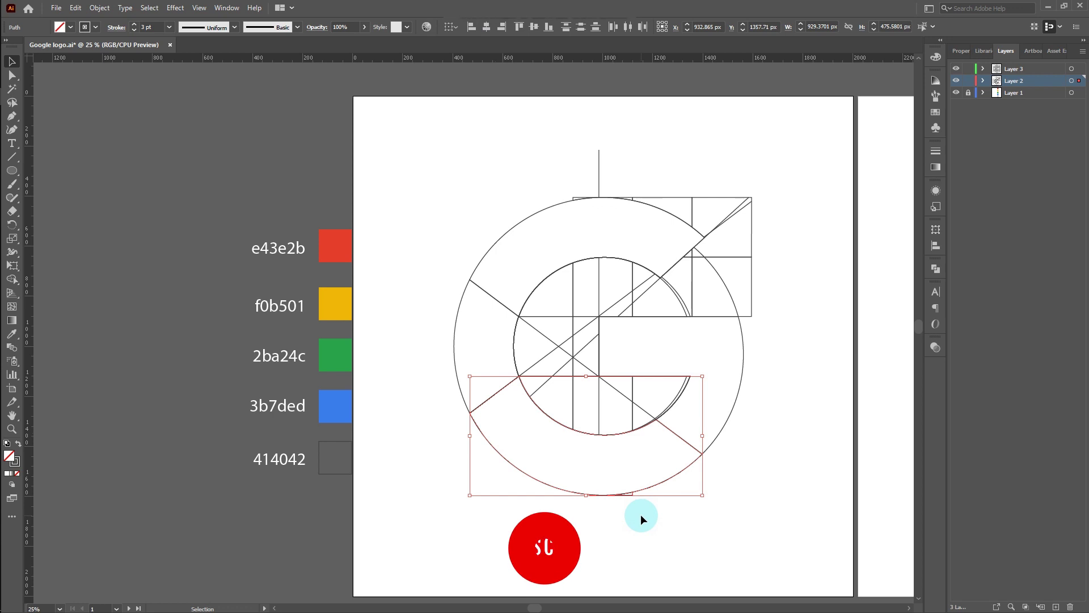
key("Delete")
key("a")
key("ctrl+z")
Delete the remaining sliver under the ring's bottom edge and the corner pieces beyond the upper-right diagonal
left_click_drag(626, 512, 633, 499)
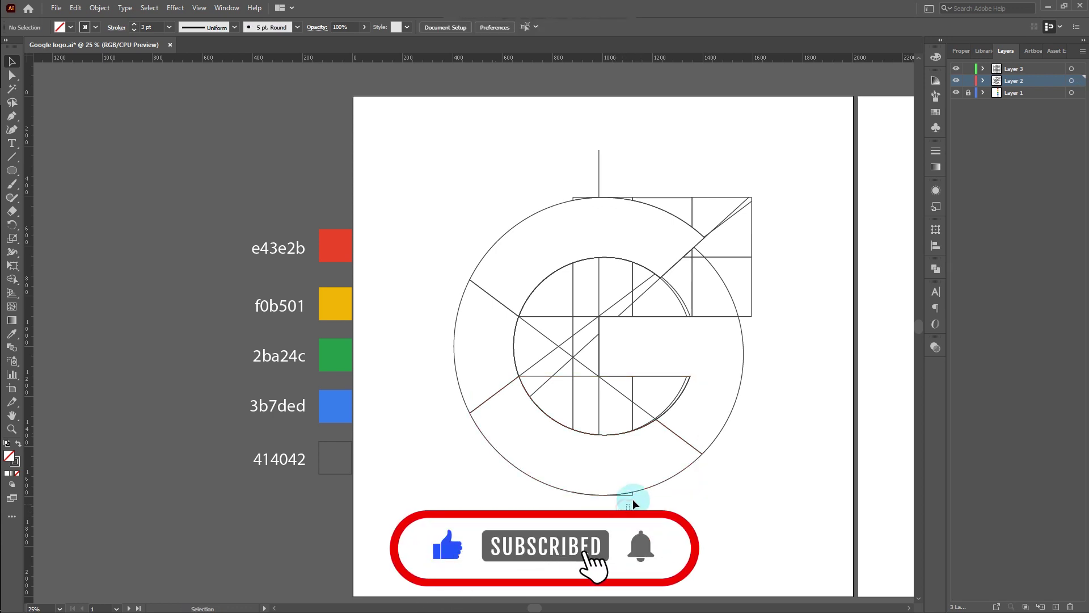
left_click(630, 494)
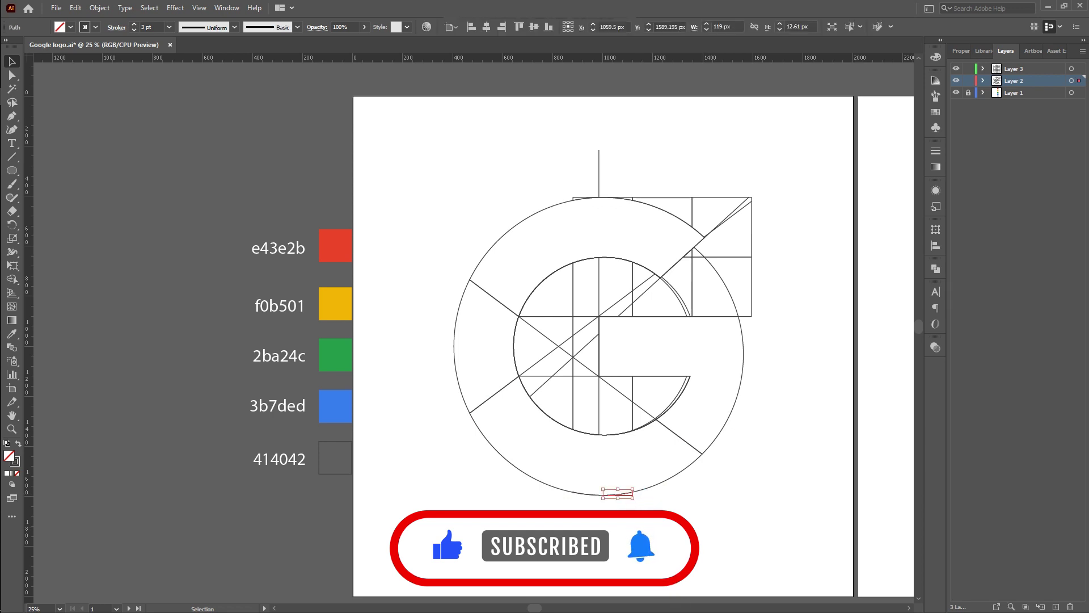
key("Delete")
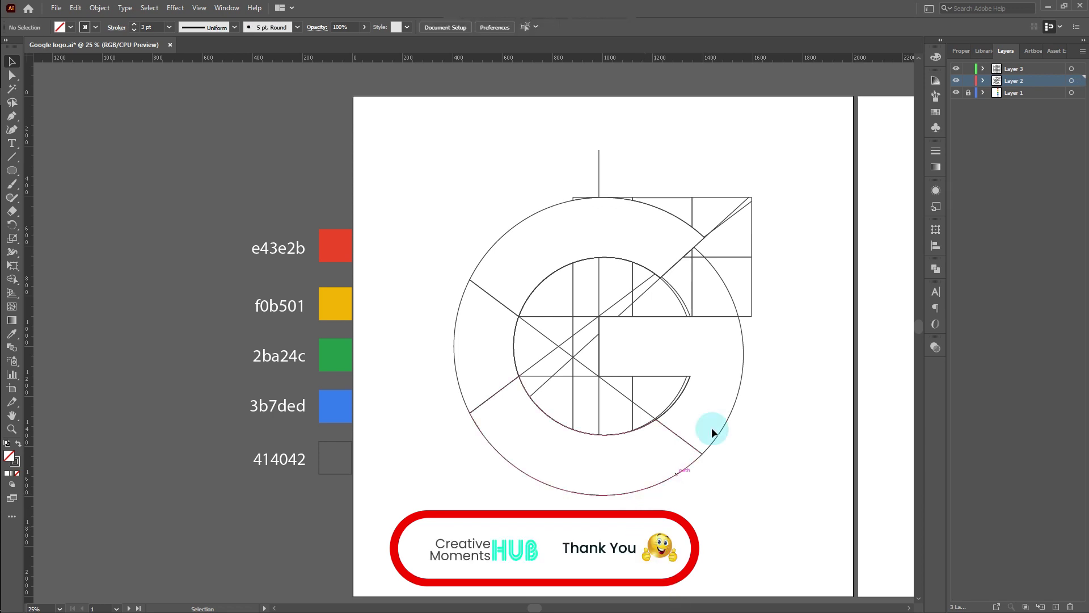
left_click_drag(808, 229, 712, 288)
key("Delete")
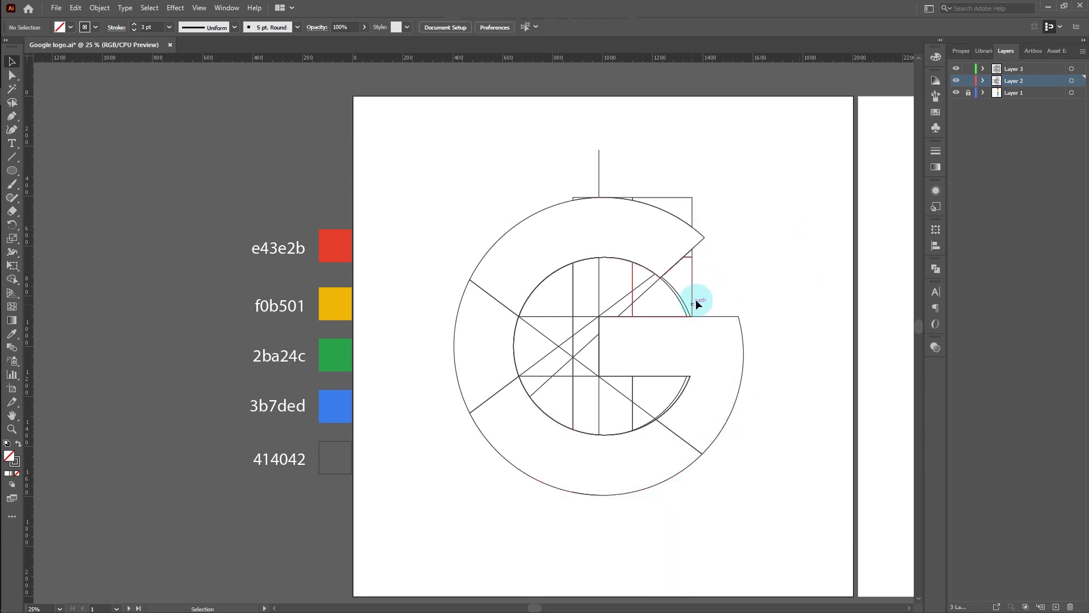
Delete the leftover grid and diagonal pieces inside the inner circle, above, beside and below the crossbar
left_click_drag(566, 300, 563, 298)
key("Delete")
left_click_drag(582, 398, 642, 396)
key("Delete")
key("Delete")
Delete the vertical line above the ring, the rectangular piece at its upper right and the small triangle beside the top segment's slanted end
left_click_drag(589, 159, 732, 214)
key("Delete")
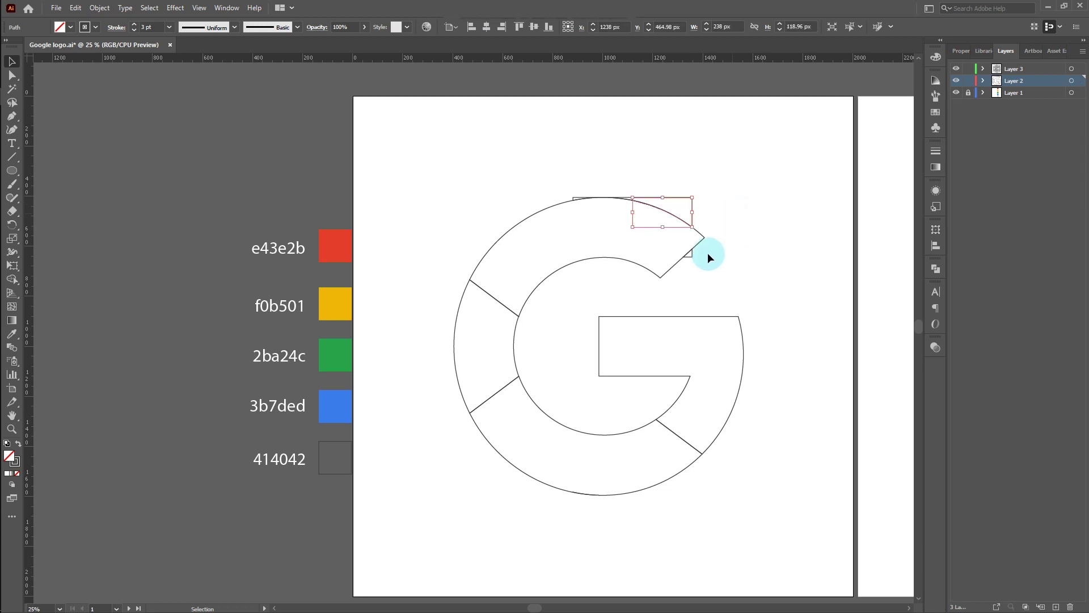
key("Delete")
left_click_drag(711, 284, 710, 284)
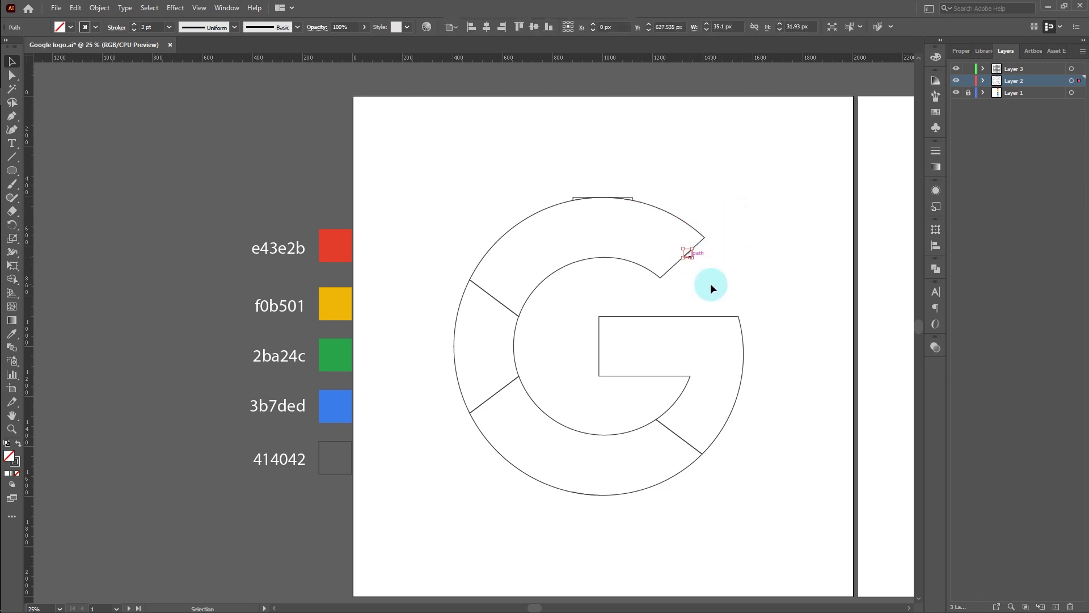
key("Delete")
Delete the two thin slivers above the ring's top edge
left_click_drag(628, 187, 636, 198)
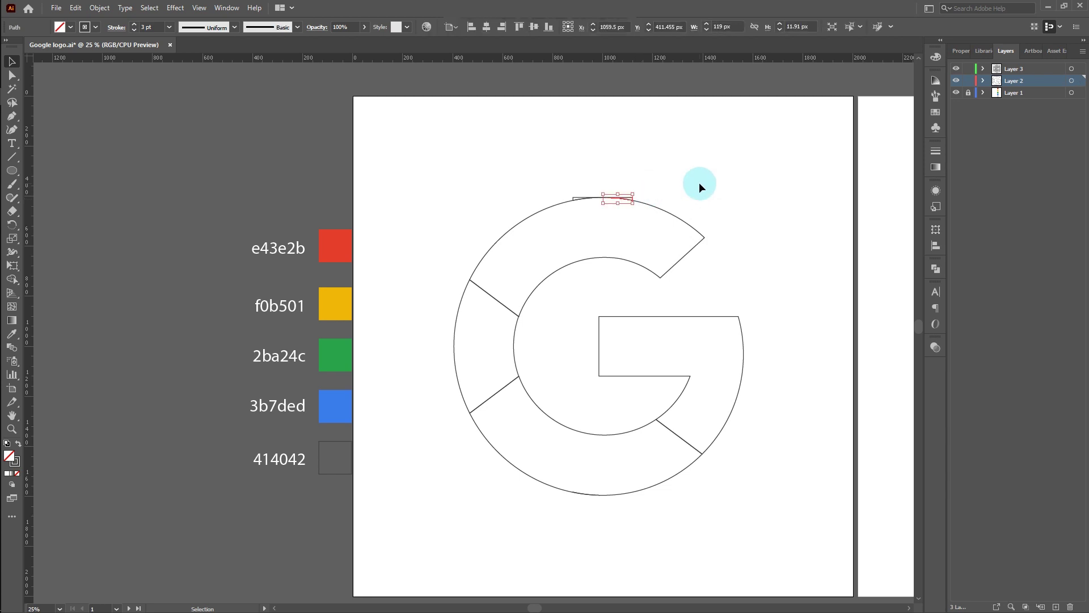
key("Delete")
left_click_drag(572, 188, 575, 190)
left_click(580, 198)
key("Delete")
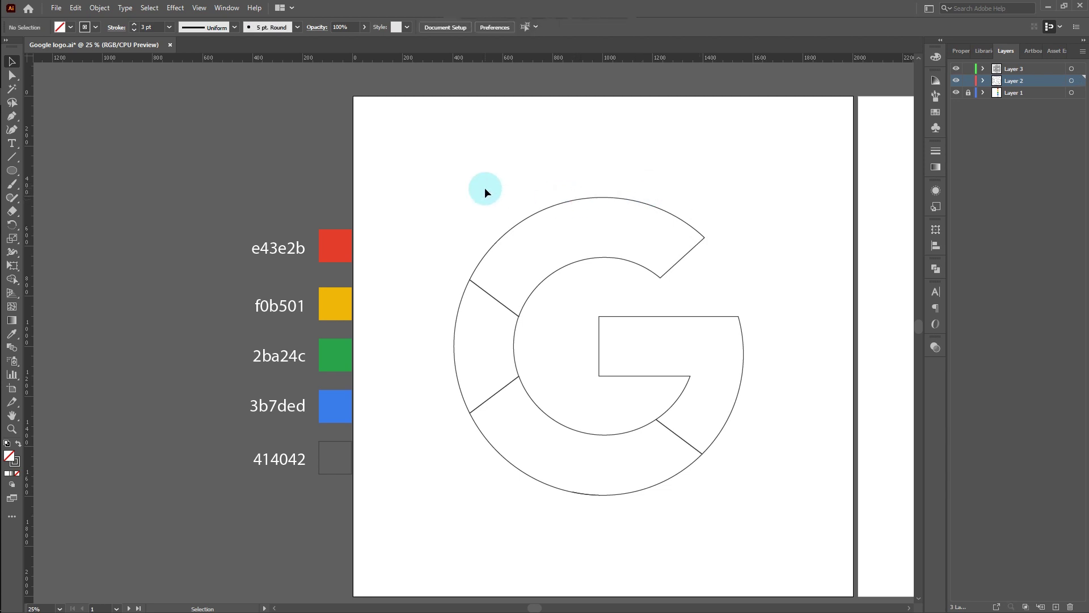
Color the top segment with the red e43e2b swatch and the left segment with the yellow f0b501 swatch
left_click(639, 206)
key("i")
left_click(342, 237)
key("v")
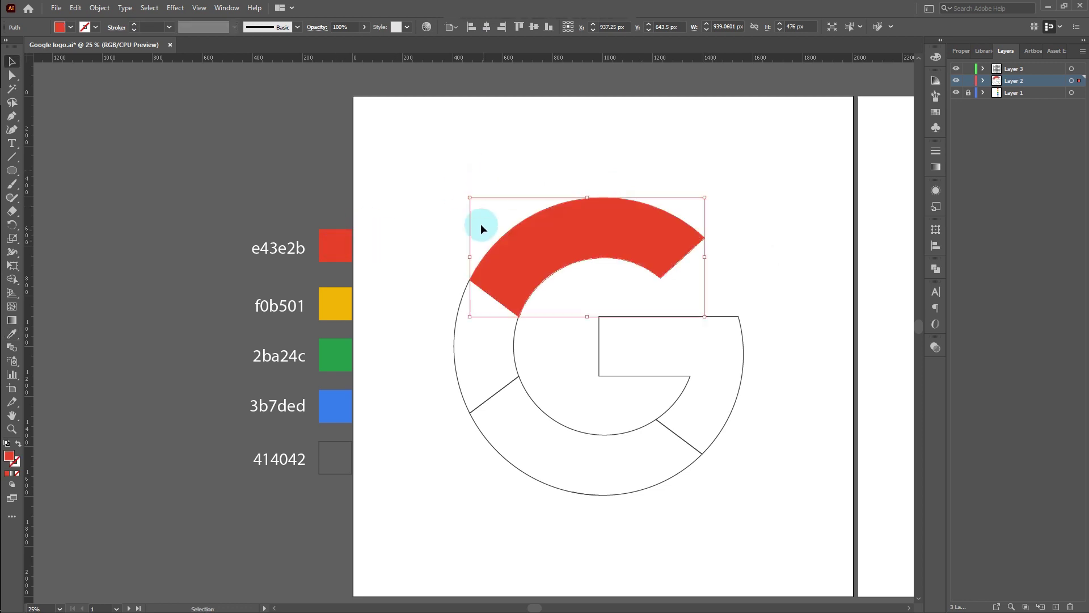
left_click(457, 327)
key("i")
left_click(345, 301)
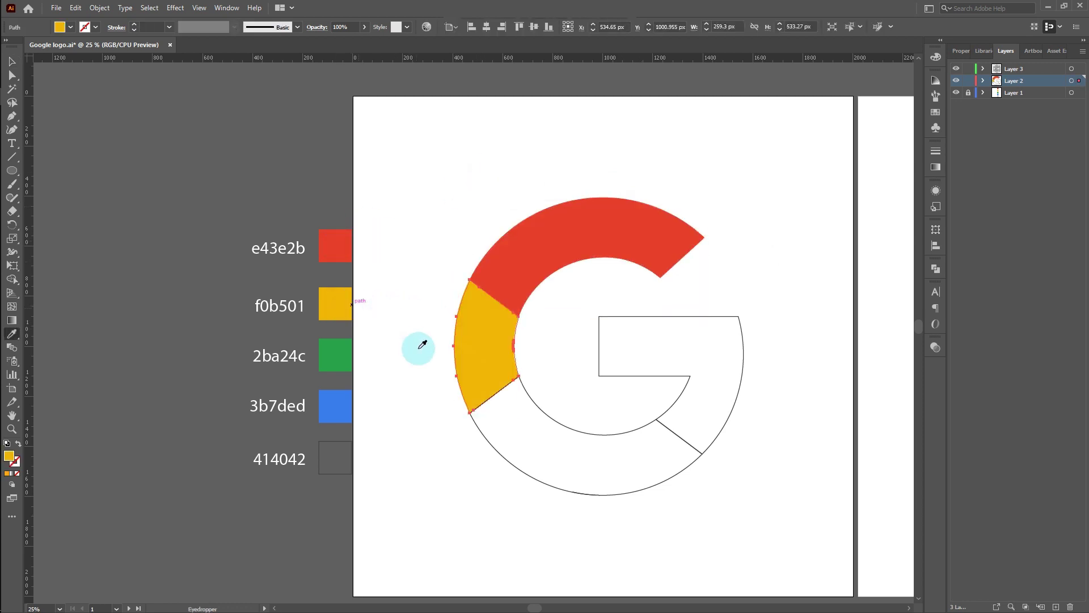
Color the bottom segment with the green 2ba24c swatch and the crossbar segment with the blue 3b7ded swatch
key("v")
left_click(500, 457)
key("i")
left_click(344, 355)
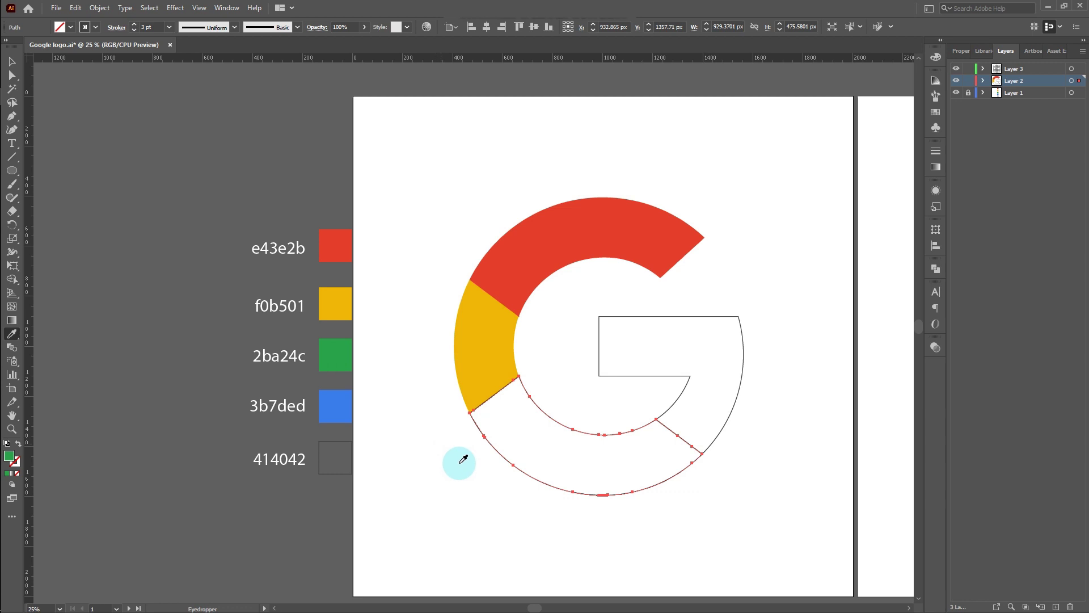
key("v")
left_click(682, 316)
key("i")
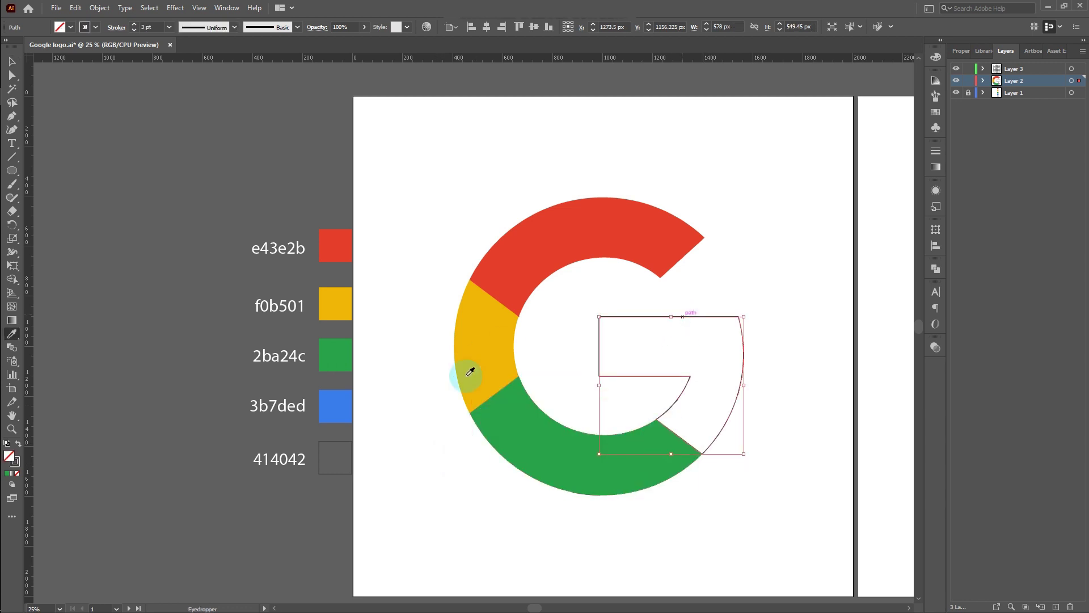
left_click(334, 406)
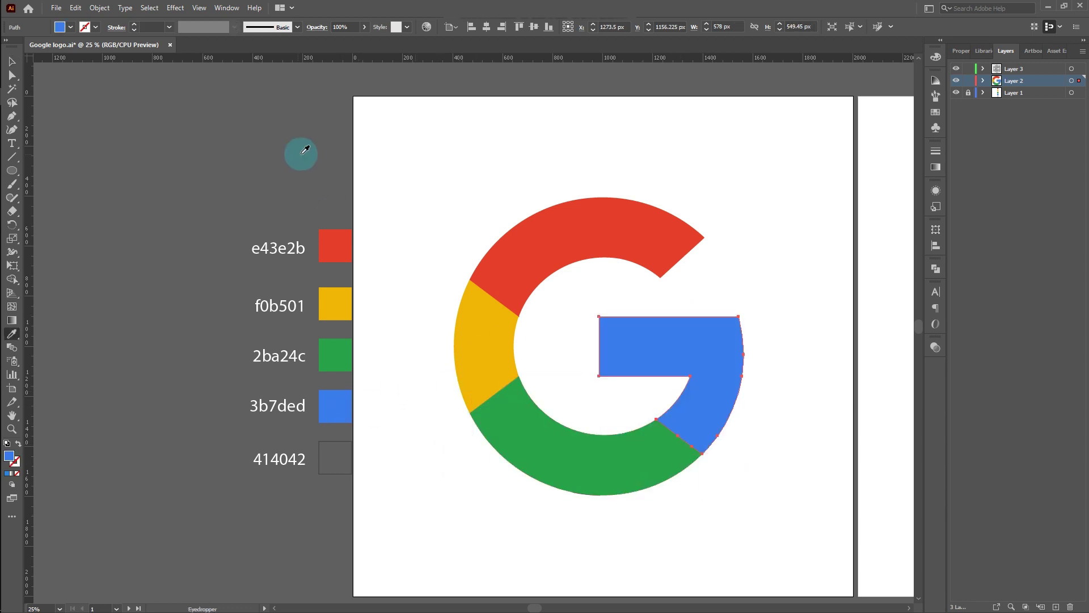
Select all four colored segments of the G and group them
key("v")
left_click(430, 243)
left_click_drag(754, 502, 754, 502)
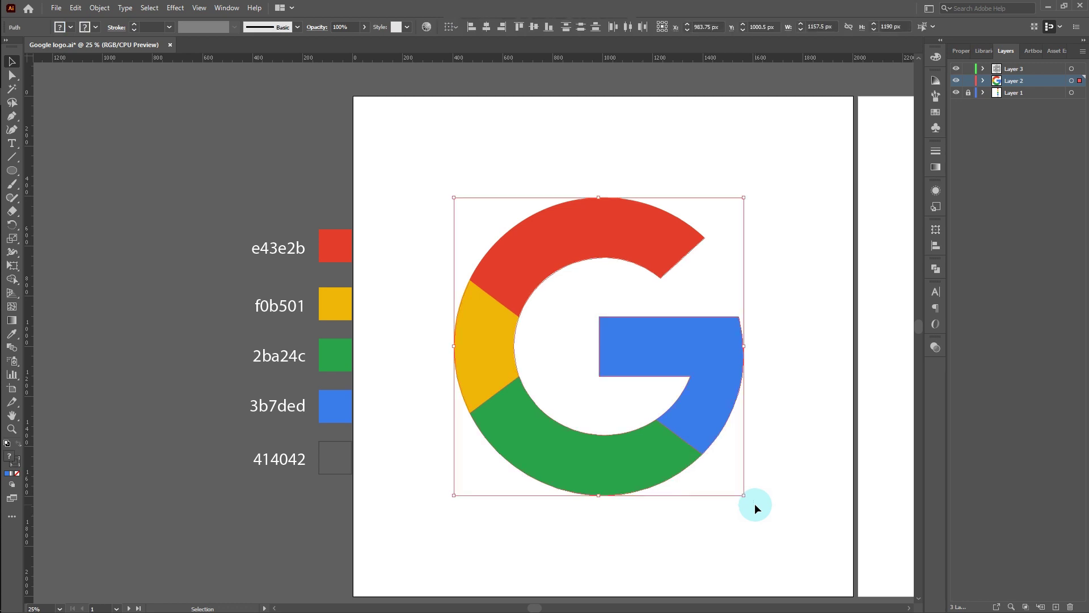
right_click(676, 450)
left_click(716, 281)
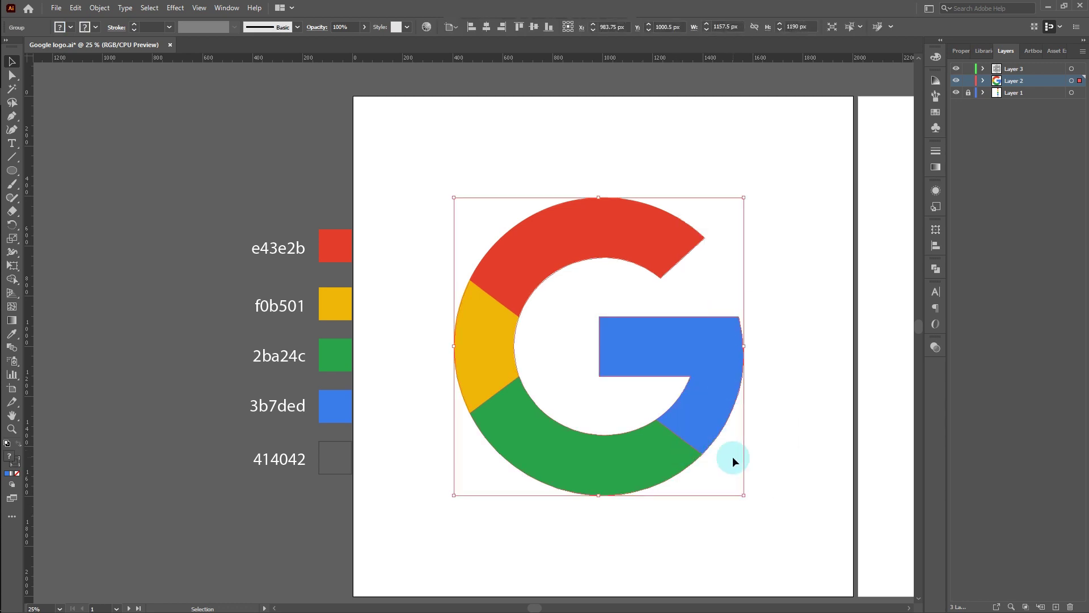
Place a scaled-down copy of the G logo near the artboard's lower-right area and a second small copy near its lower-left area
left_click_drag(666, 437, 817, 445)
left_click_drag(892, 209, 674, 433)
left_click_drag(655, 481, 452, 525)
left_click(801, 361)
left_click(423, 338)
Add the text "Google" above the large G logo, scale it up as a heading, and deselect it
key("t")
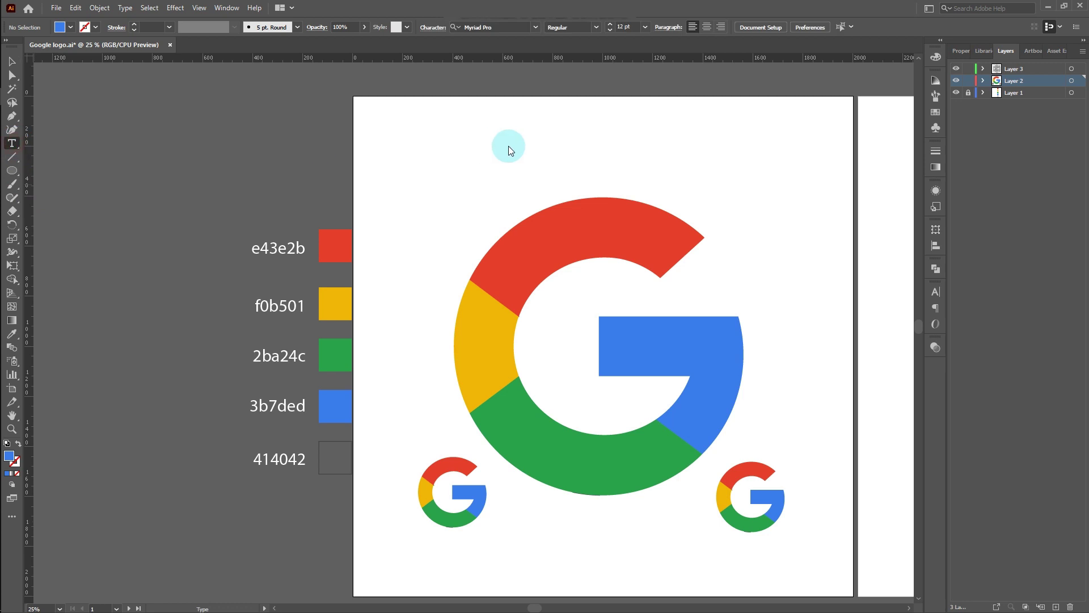
left_click(546, 145)
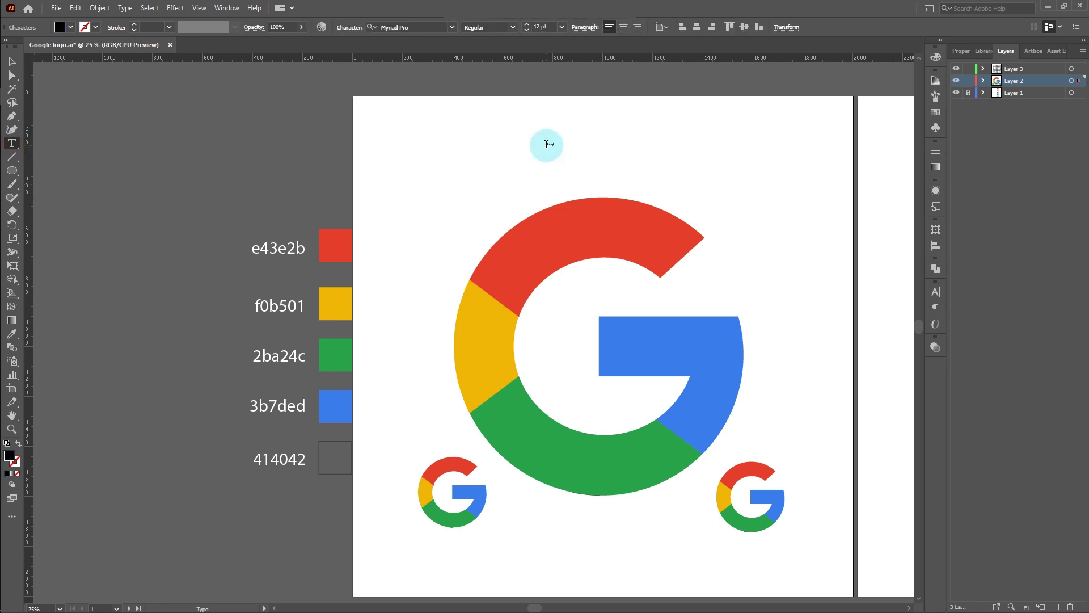
left_click(13, 62)
left_click_drag(557, 141, 622, 176)
left_click(770, 177)
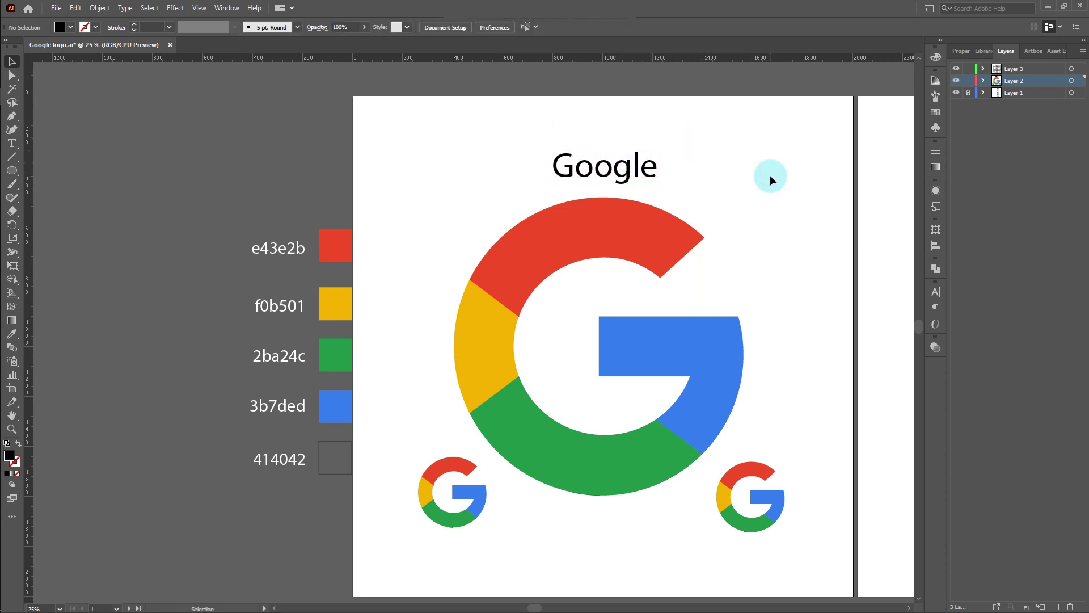
Delete the leftover stray paths inside the large G logo's group in Layer 2, keeping its four colored segments
scroll(584, 386, "up", 3)
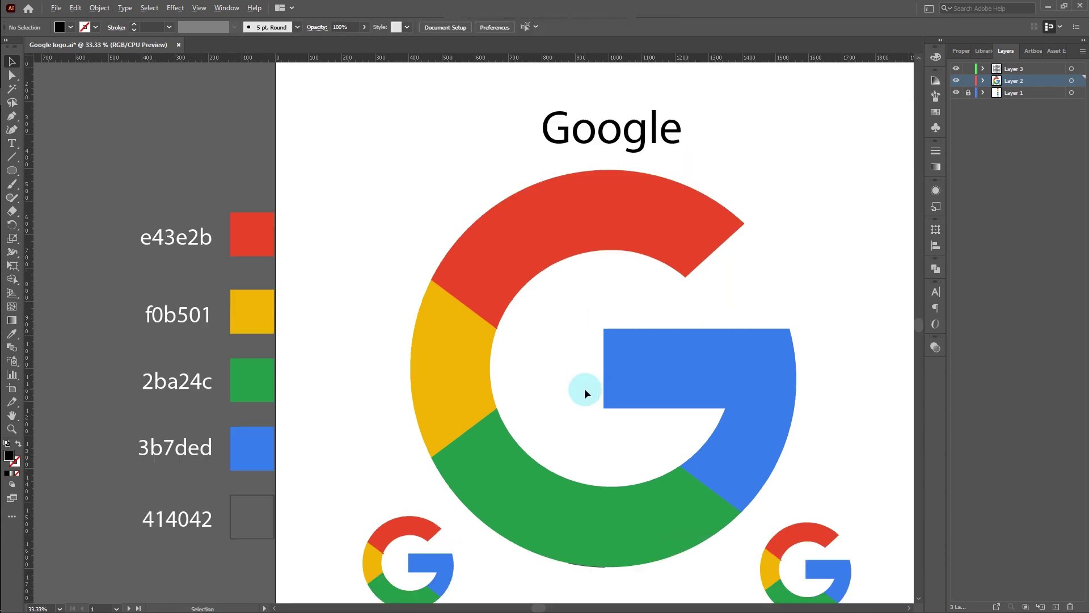
scroll(579, 380, "up", 3)
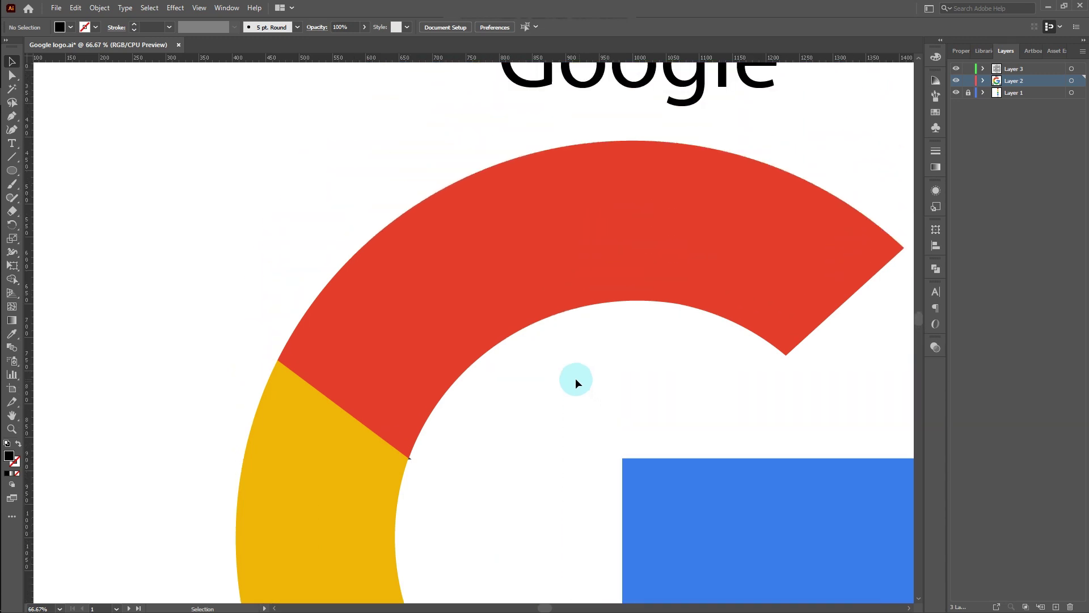
scroll(570, 371, "down", 5)
left_click(369, 234)
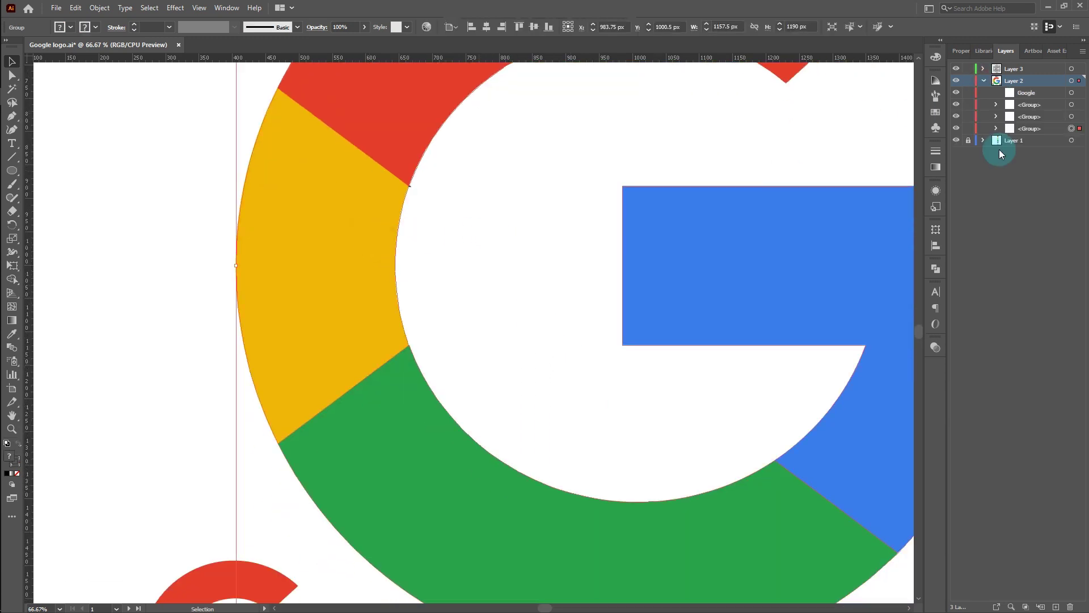
left_click(1071, 188)
key("Delete")
left_click(1071, 189)
key("Delete")
left_click(996, 129)
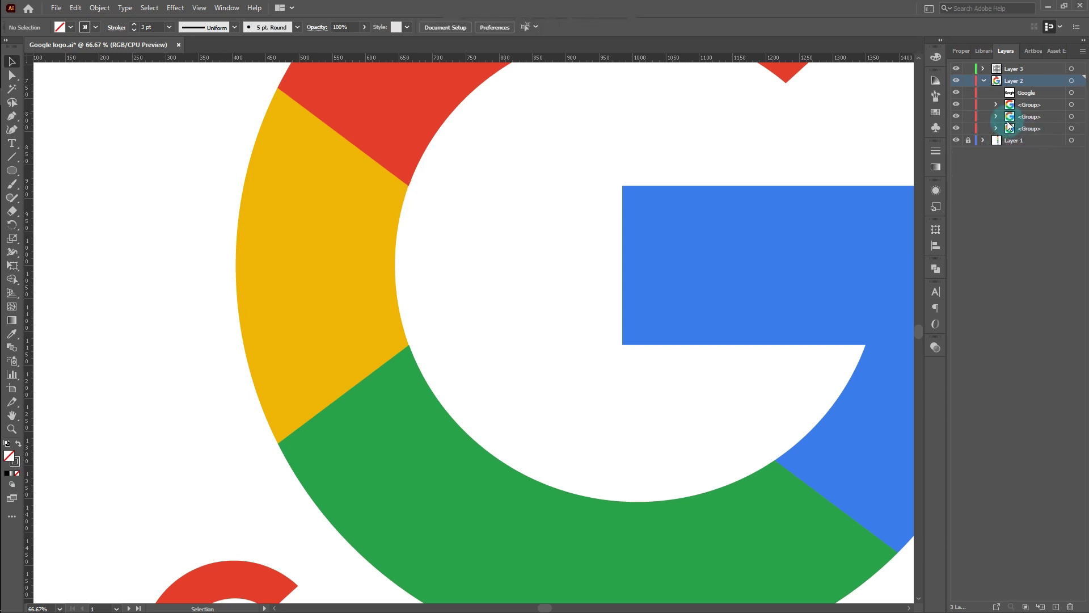
Delete the leftover stray paths from the groups of both small G copies, keeping only their four colored segments
left_click(1071, 176)
key("Delete")
left_click(1071, 188)
key("Delete")
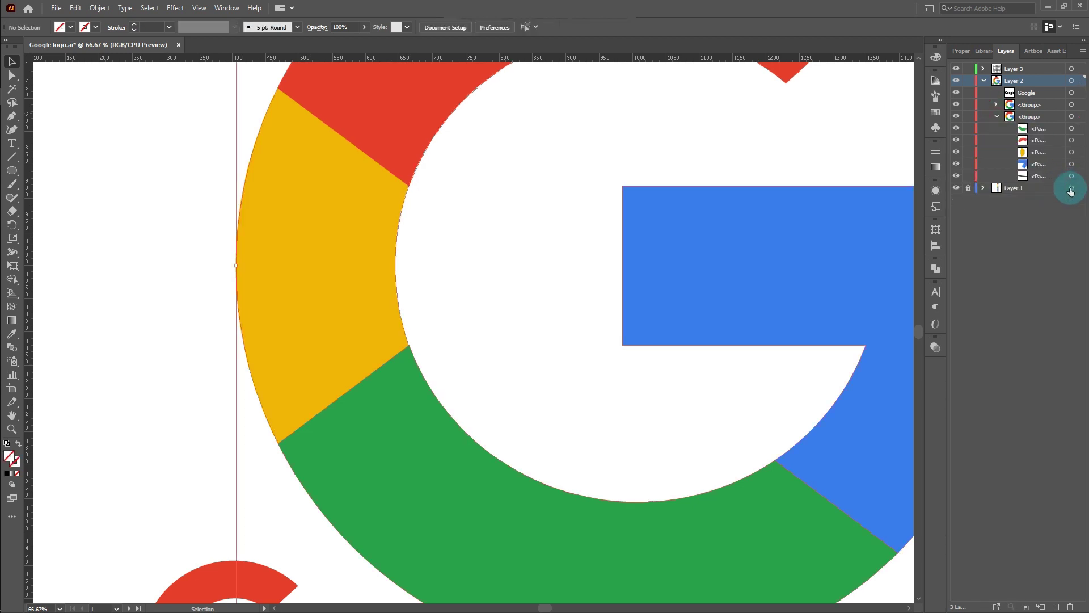
key("ctrl+z")
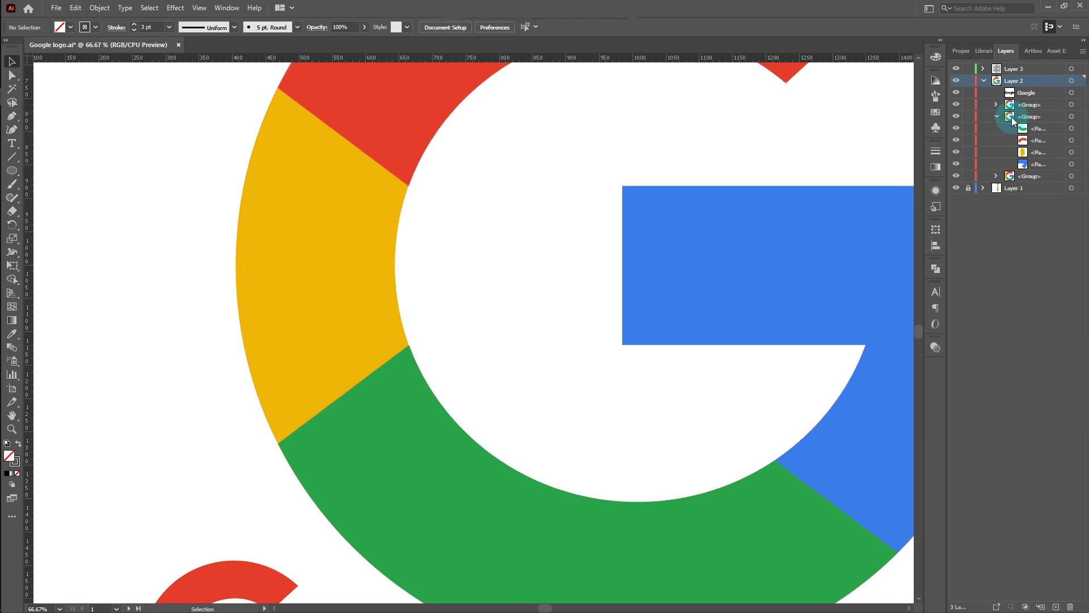
left_click(996, 105)
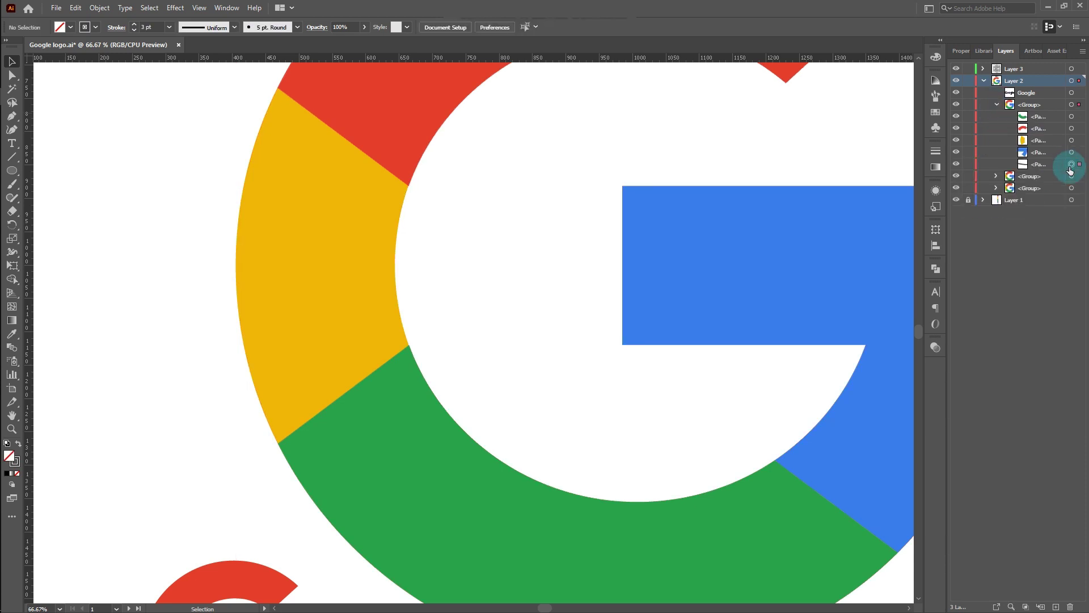
scroll(607, 242, "down", 1)
Examine the cleaned-up G logo, its small copies, the color swatches and the whole artboard at different magnifications
scroll(608, 243, "up", 10)
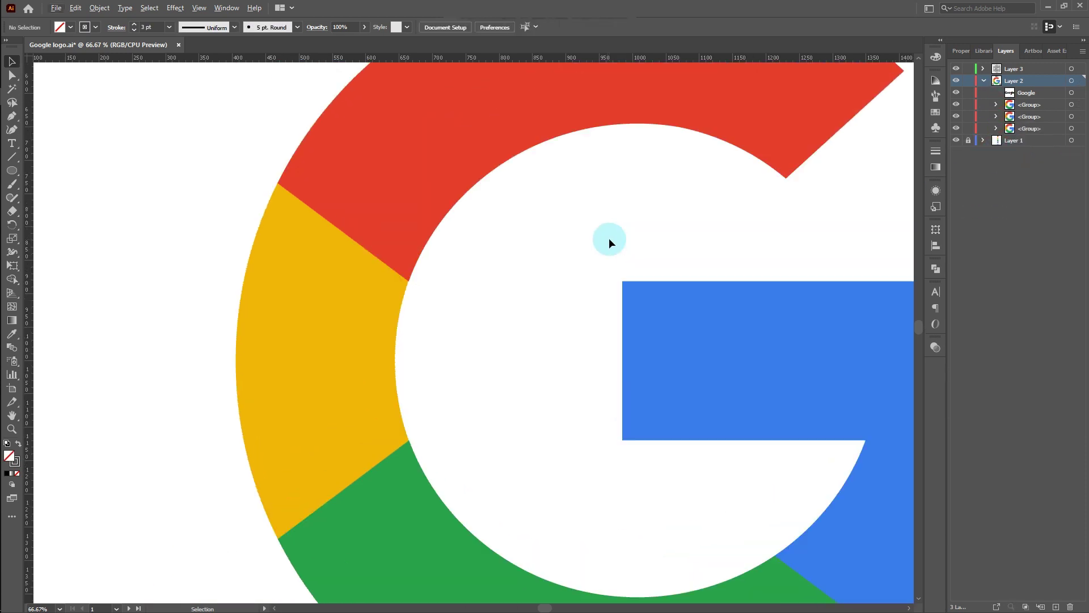
scroll(611, 238, "down", 12)
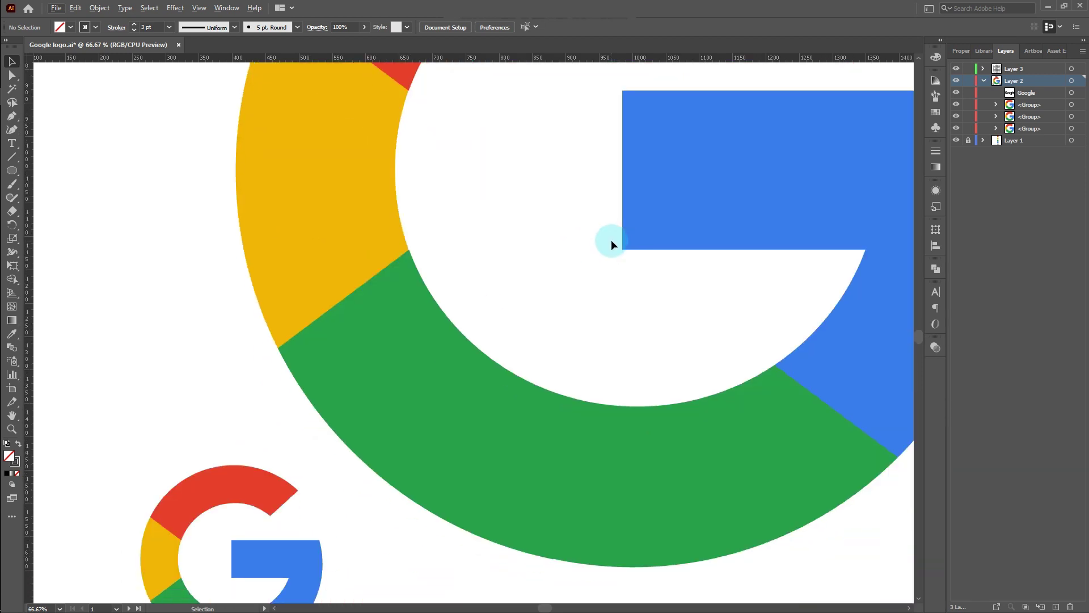
scroll(611, 239, "down", 4)
scroll(626, 222, "up", 3)
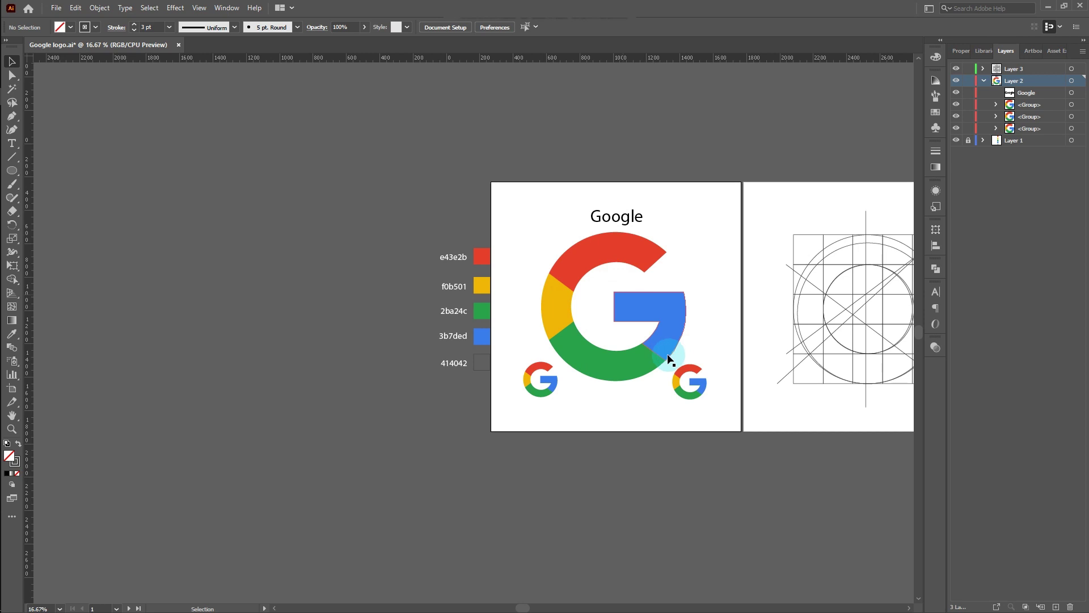
scroll(670, 359, "up", 4)
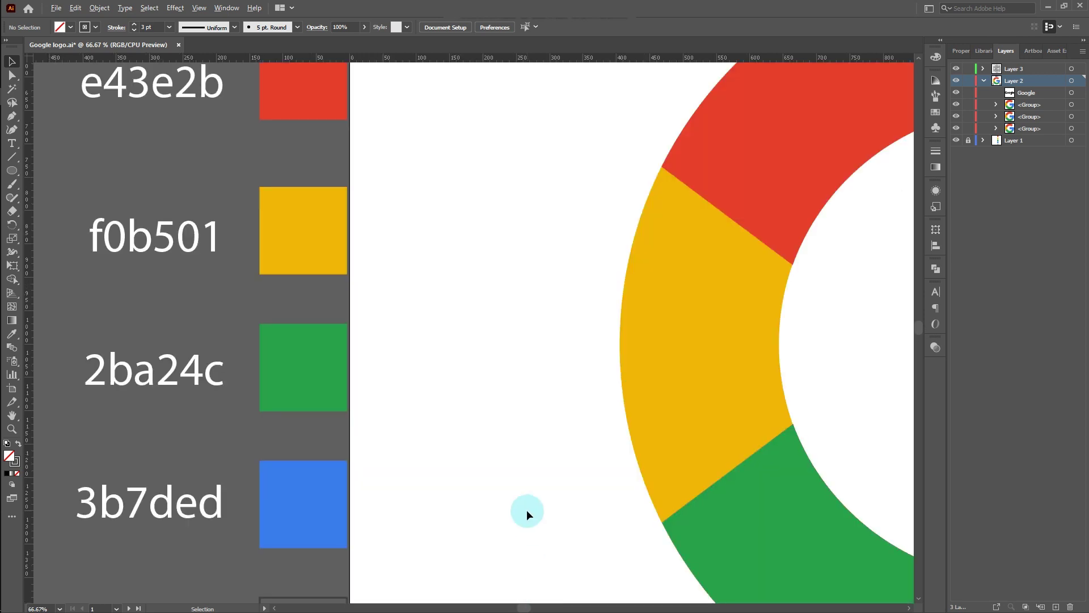
scroll(359, 471, "up", 3)
scroll(360, 470, "down", 6)
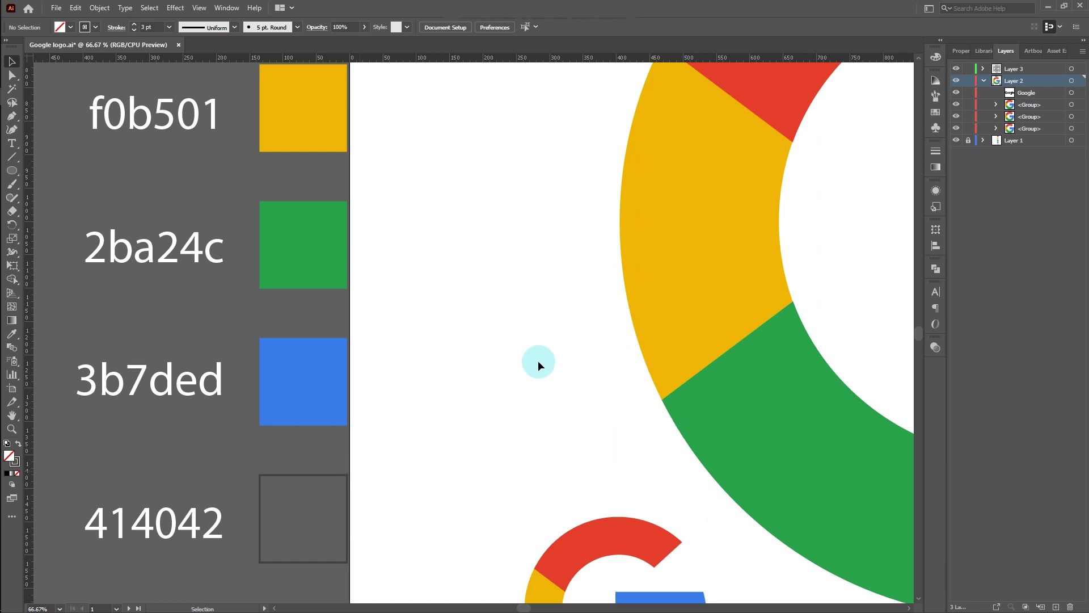
scroll(538, 362, "down", 5)
scroll(538, 361, "up", 3)
scroll(539, 361, "down", 2)
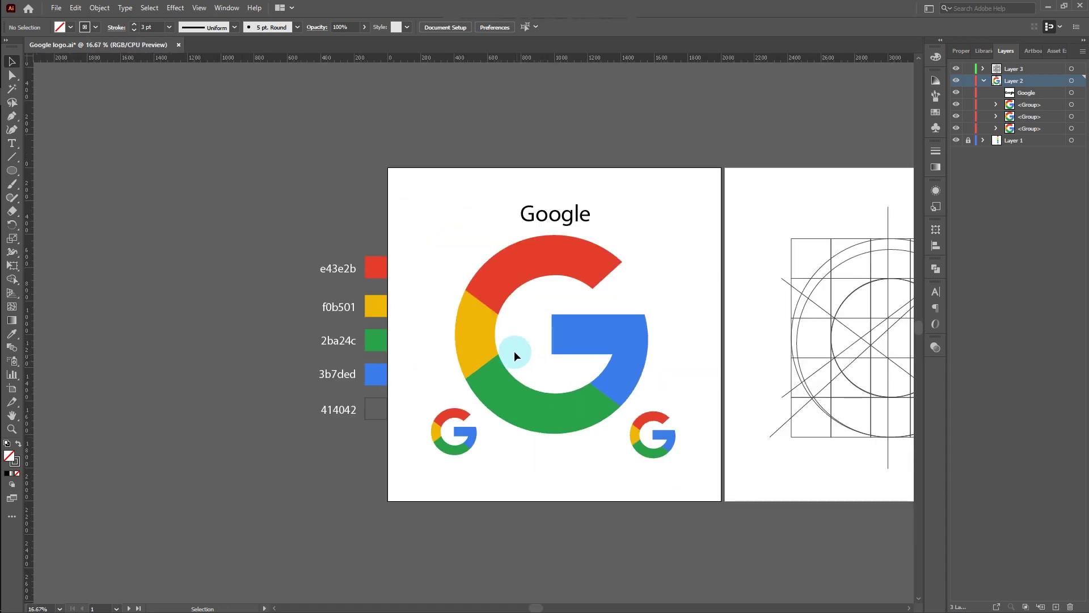
scroll(514, 351, "up", 2)
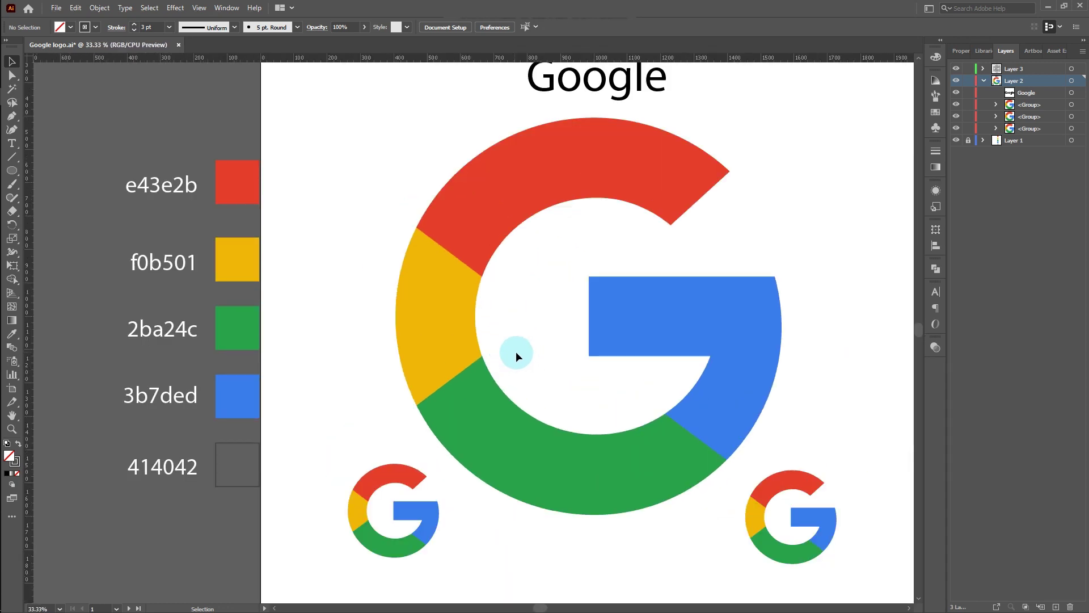